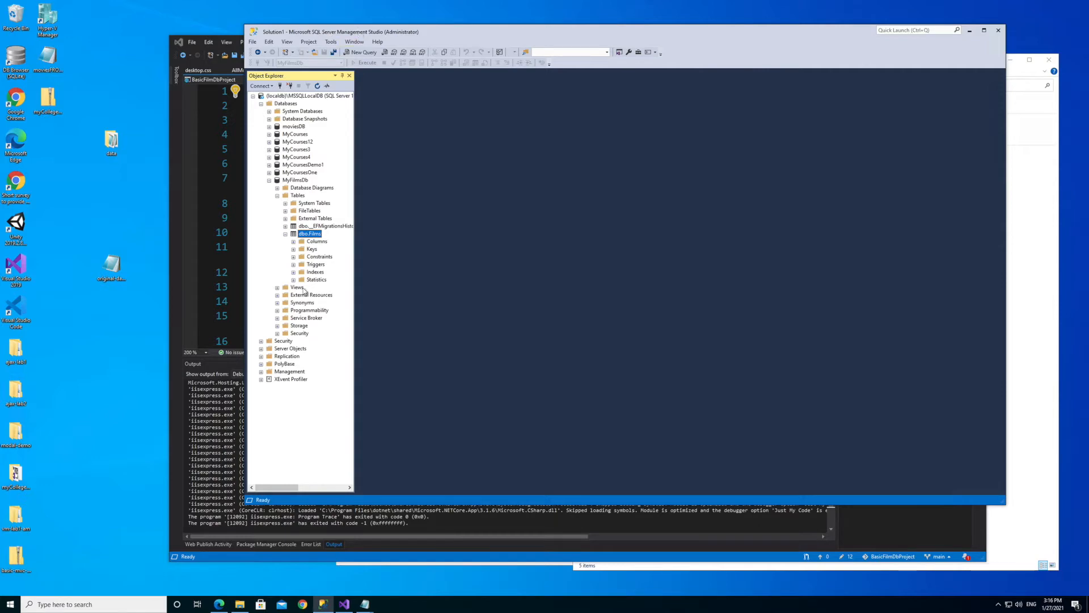
# Switch to Visual Studio and review the property definitions and column types in the Film model class
pyautogui.click(179, 225)
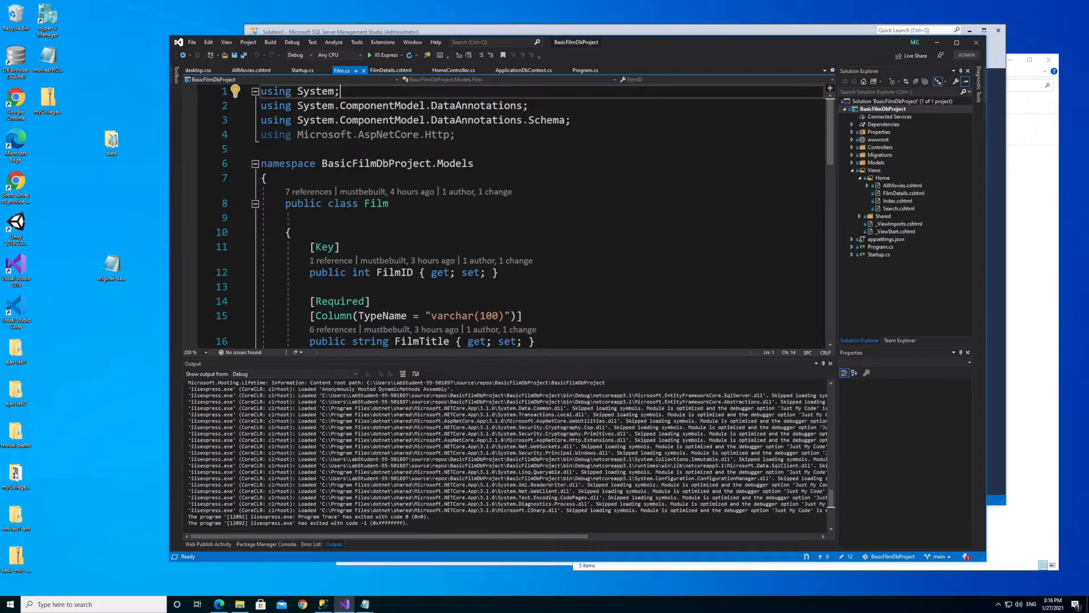
pyautogui.moveTo(828, 151); pyautogui.dragTo(816, 188)
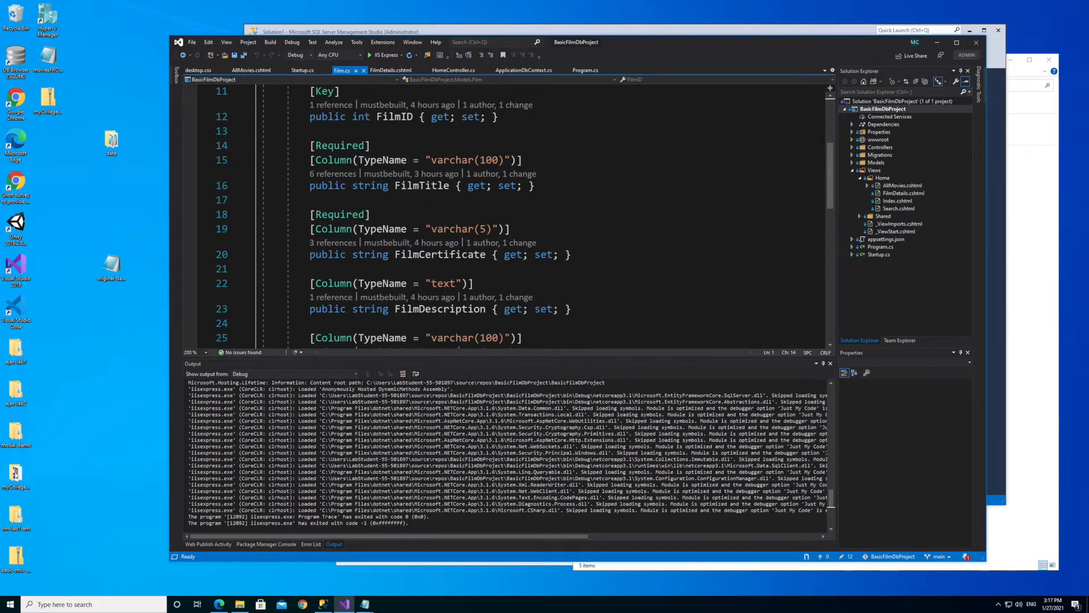
# Switch to SQL Server Management Studio and open the dbo.Films table of MyFilmsDb in design view, plus its top 200 rows for editing
pyautogui.click(322, 605)
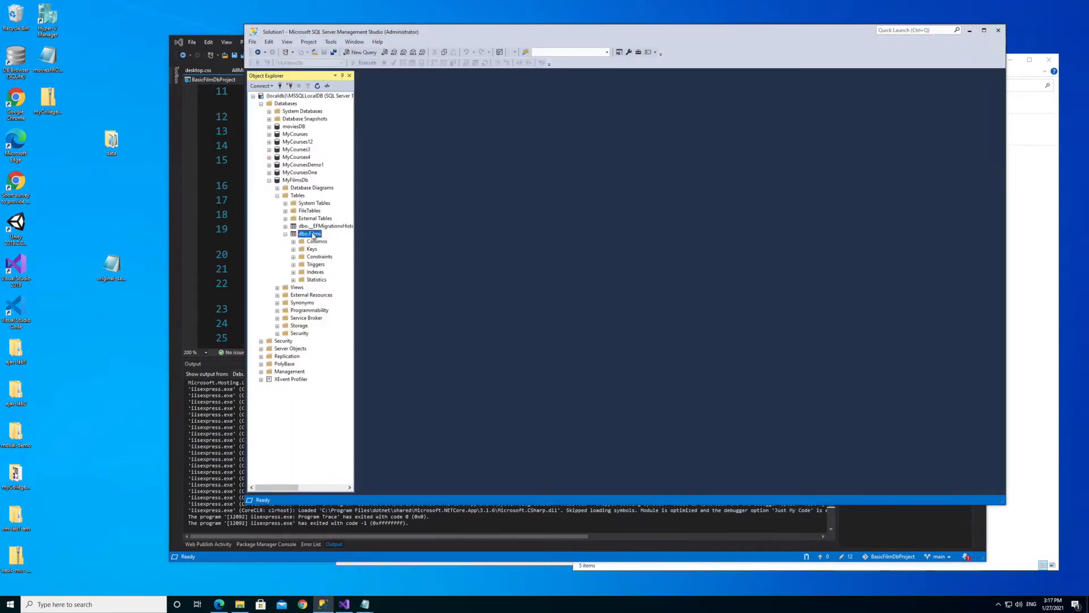
pyautogui.rightClick(315, 235)
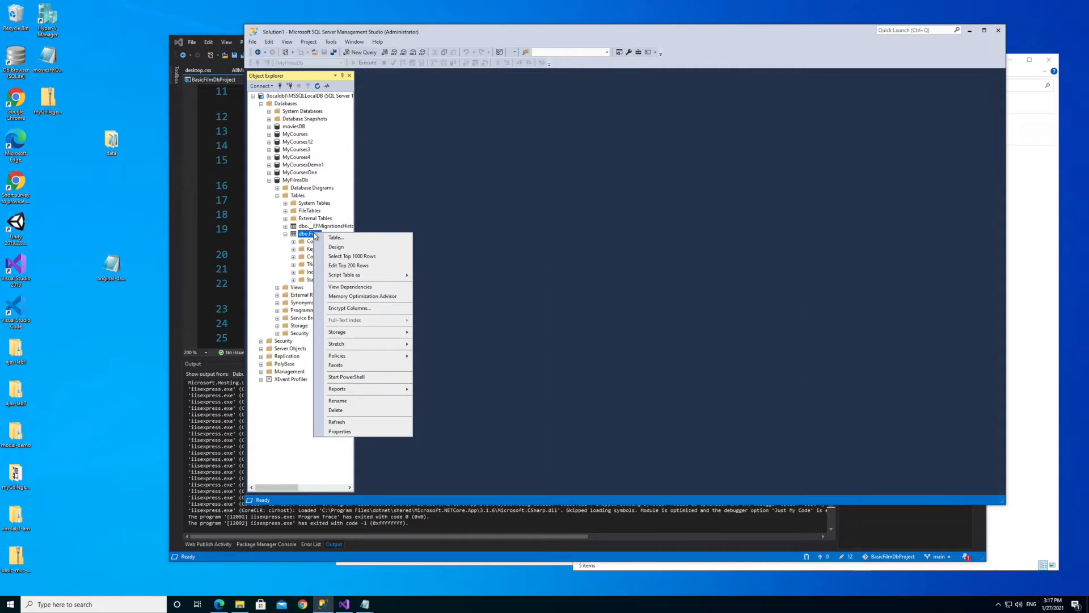
pyautogui.click(336, 246)
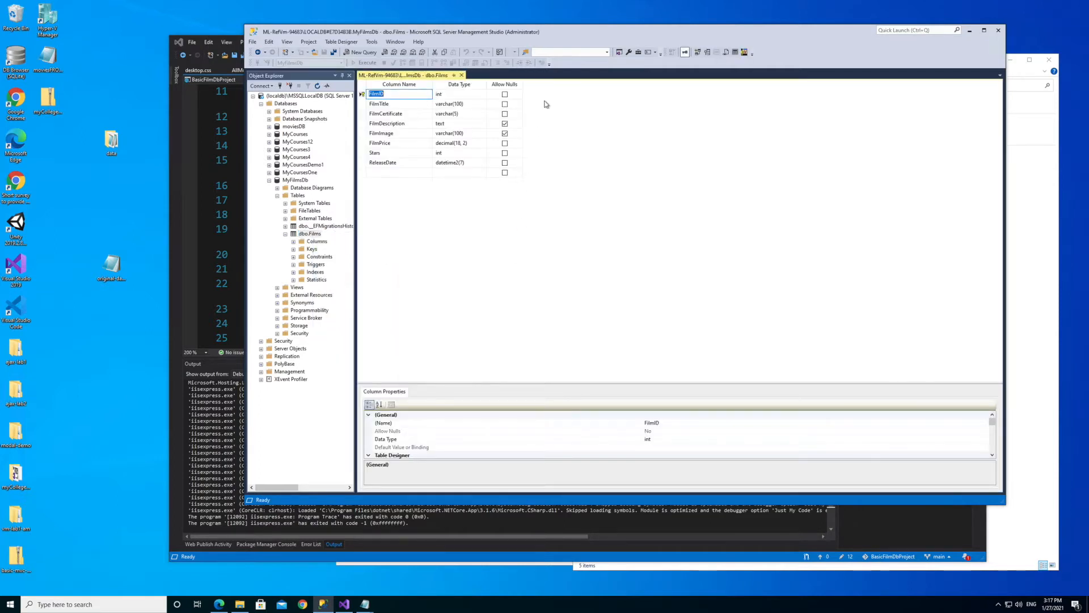
pyautogui.rightClick(315, 235)
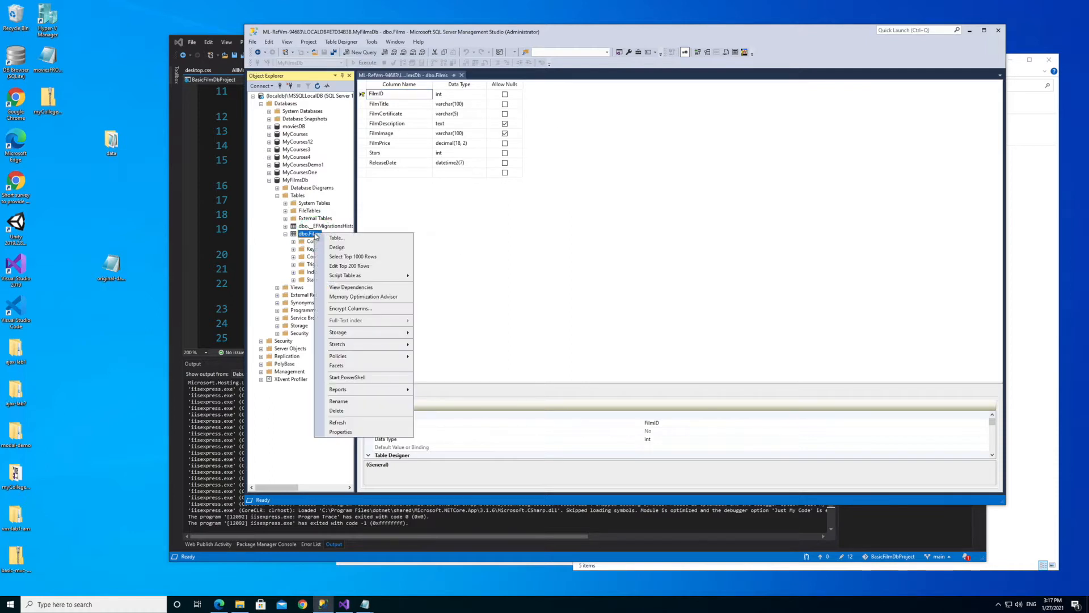
pyautogui.click(351, 265)
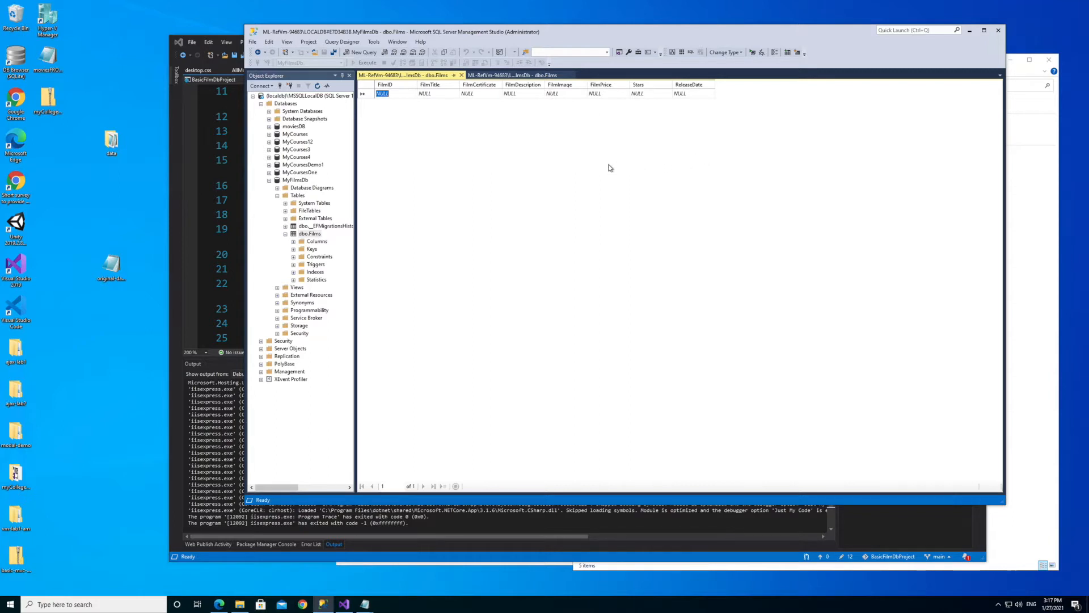
# Switch to Edge and examine all columns of the film data in the original-data-202021.xlsx workbook, from ID to release date
pyautogui.click(219, 603)
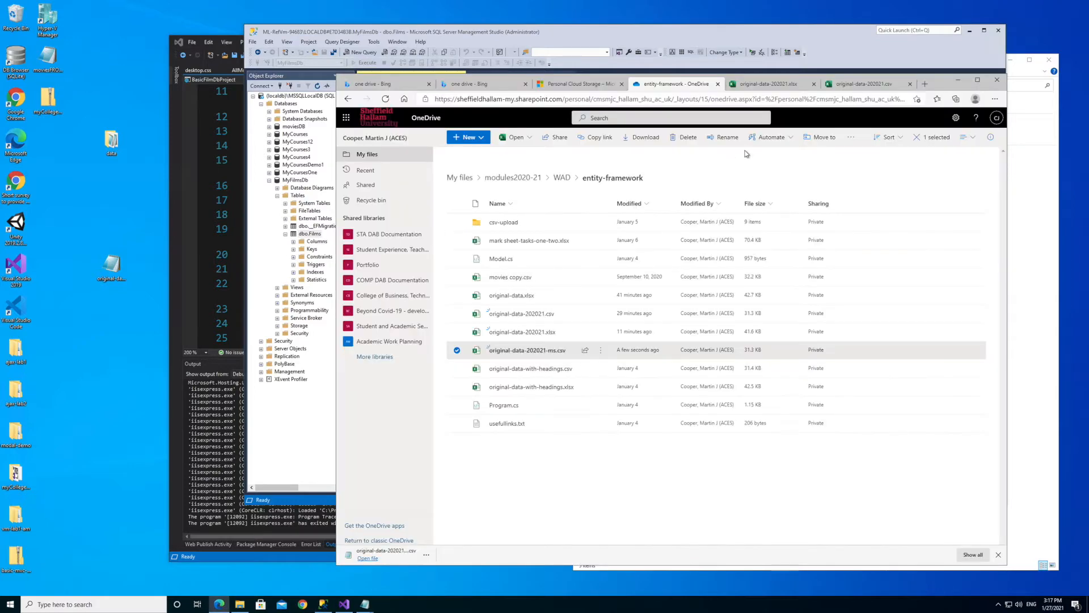
pyautogui.click(761, 85)
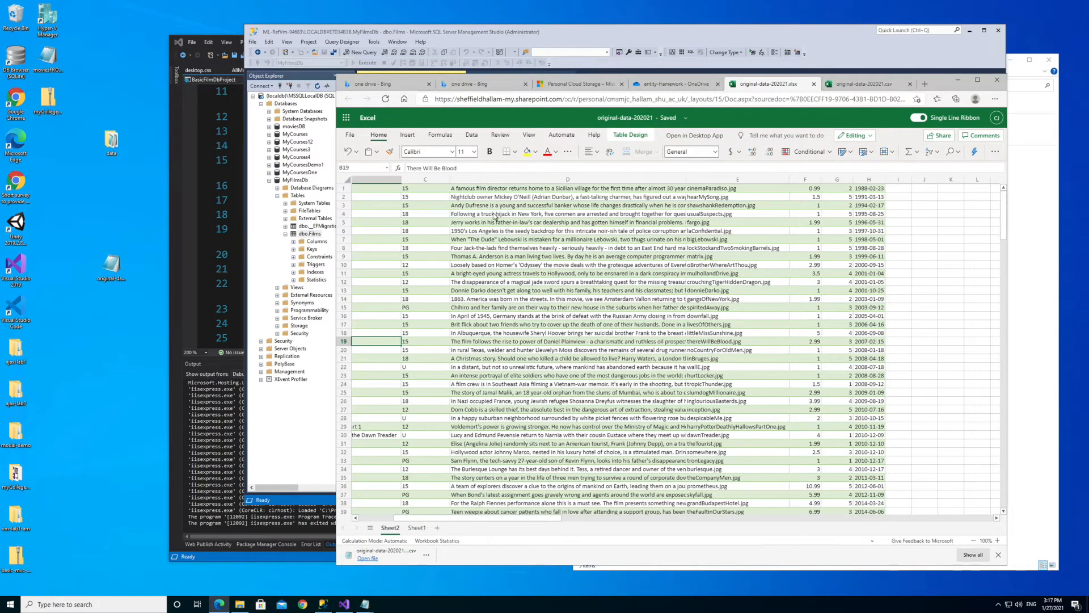
pyautogui.hscroll(-3, 679, 308)
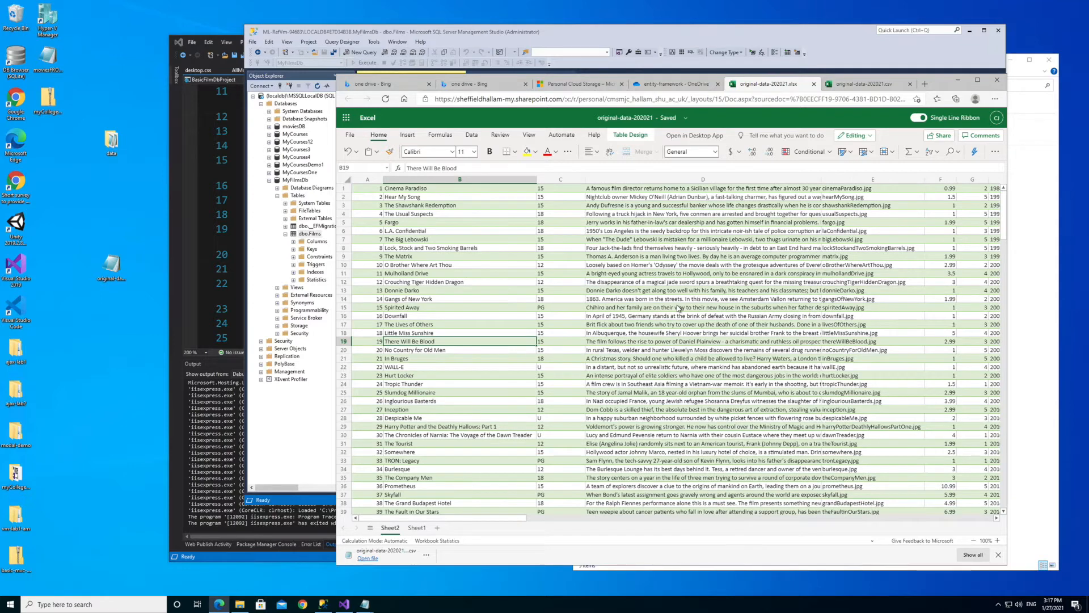
pyautogui.hscroll(3, 679, 308)
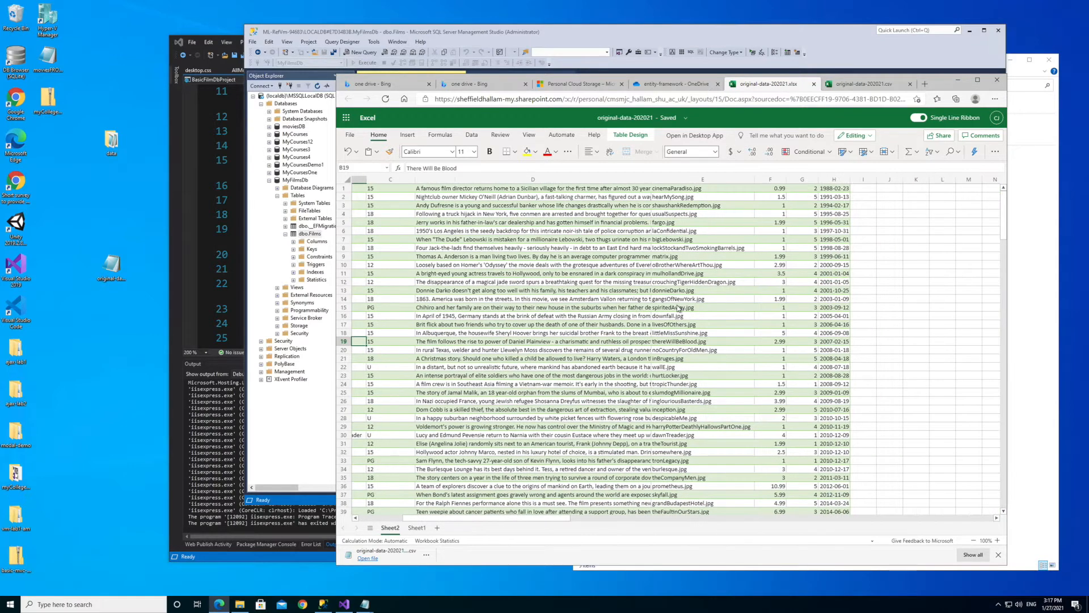
pyautogui.hscroll(-3, 679, 308)
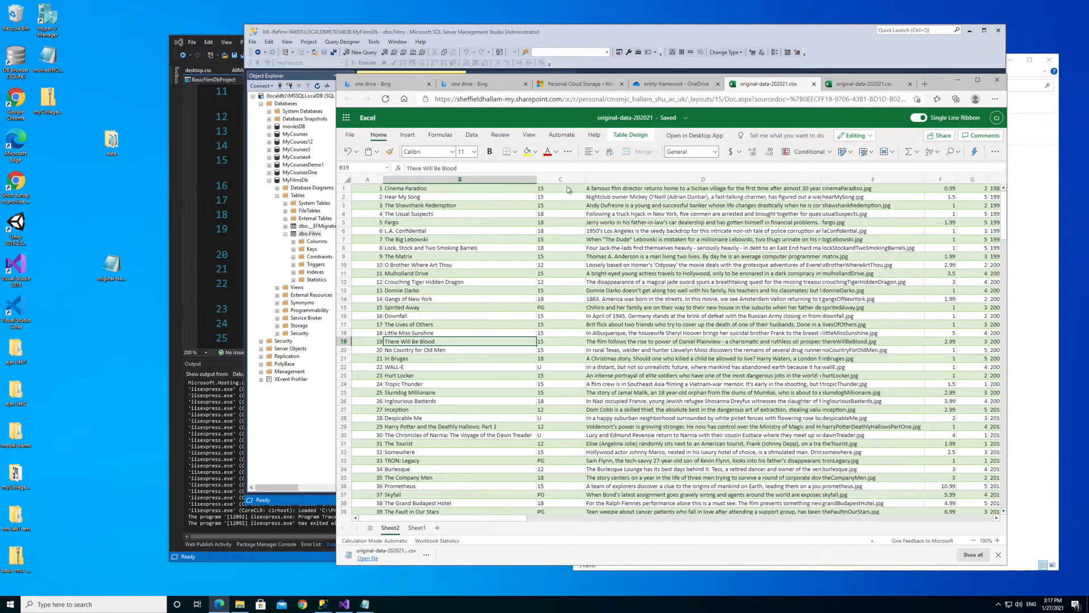
pyautogui.hscroll(3, 720, 208)
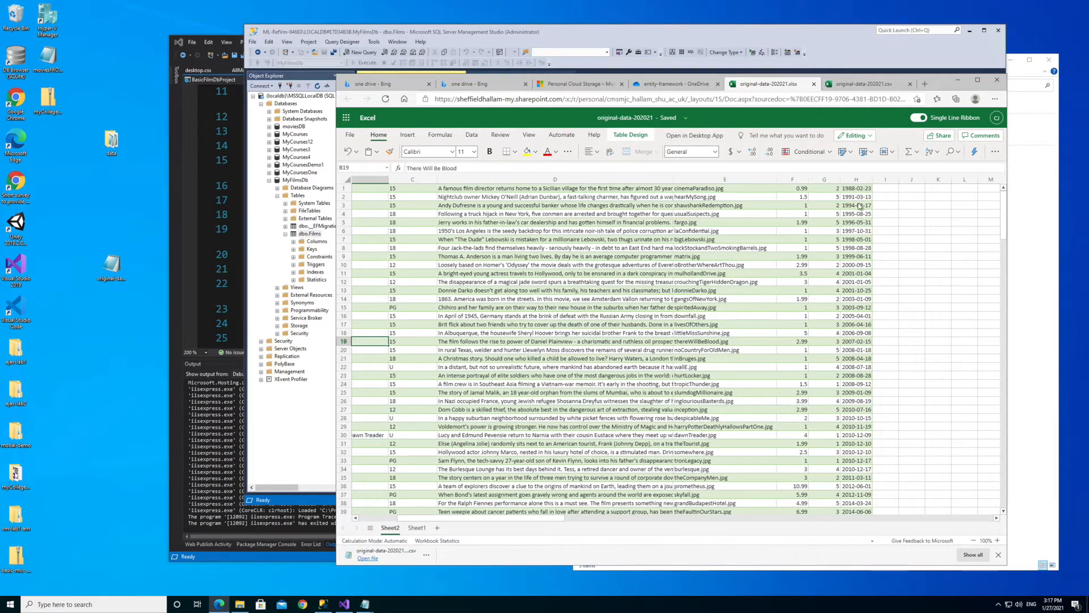
pyautogui.hscroll(-3, 688, 257)
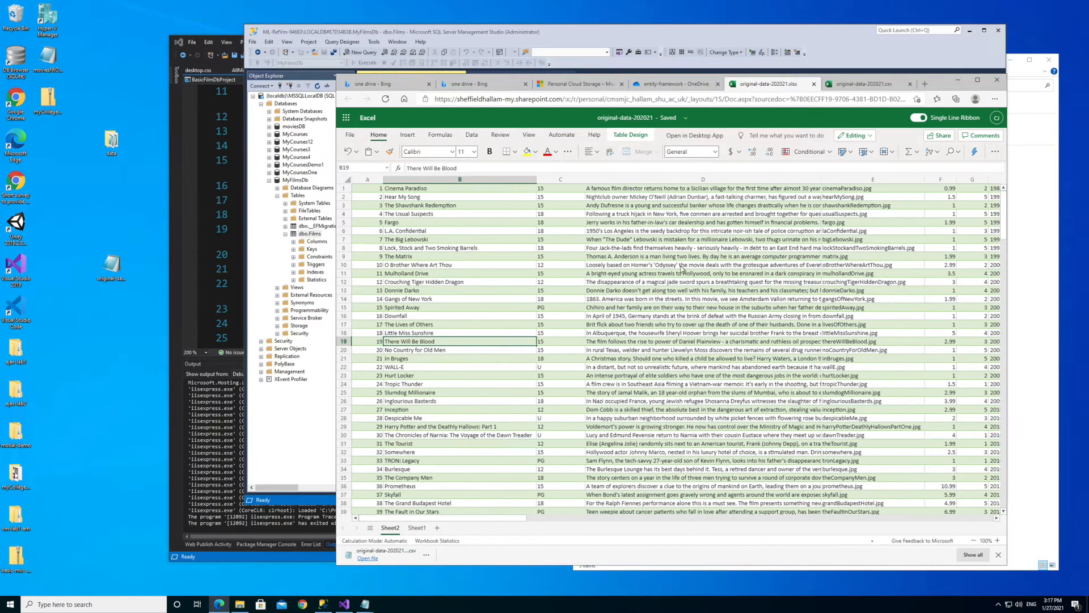
pyautogui.hscroll(3, 661, 259)
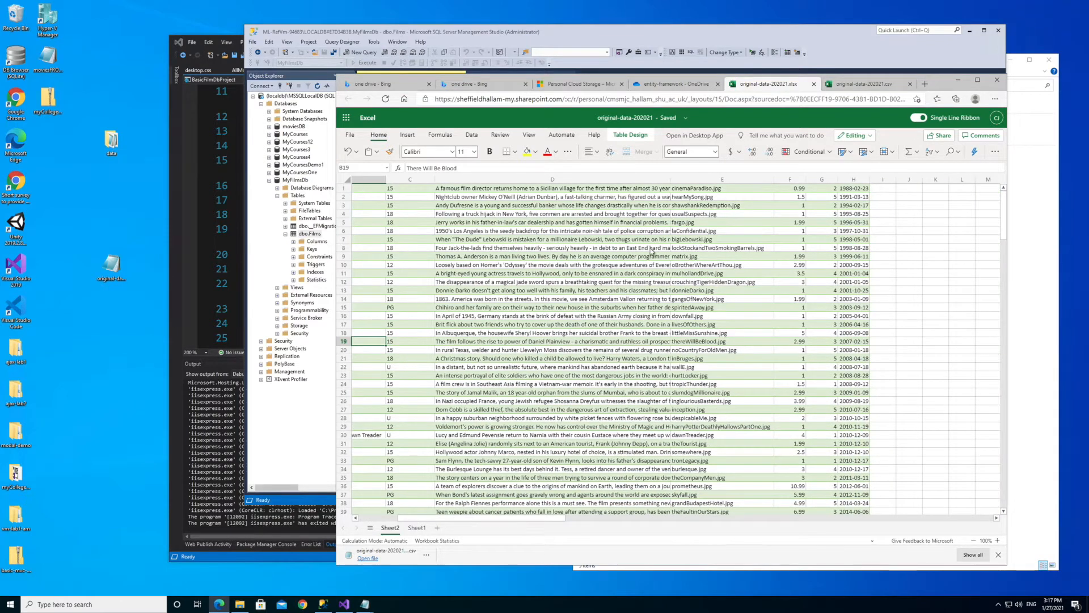
pyautogui.hscroll(-3, 652, 250)
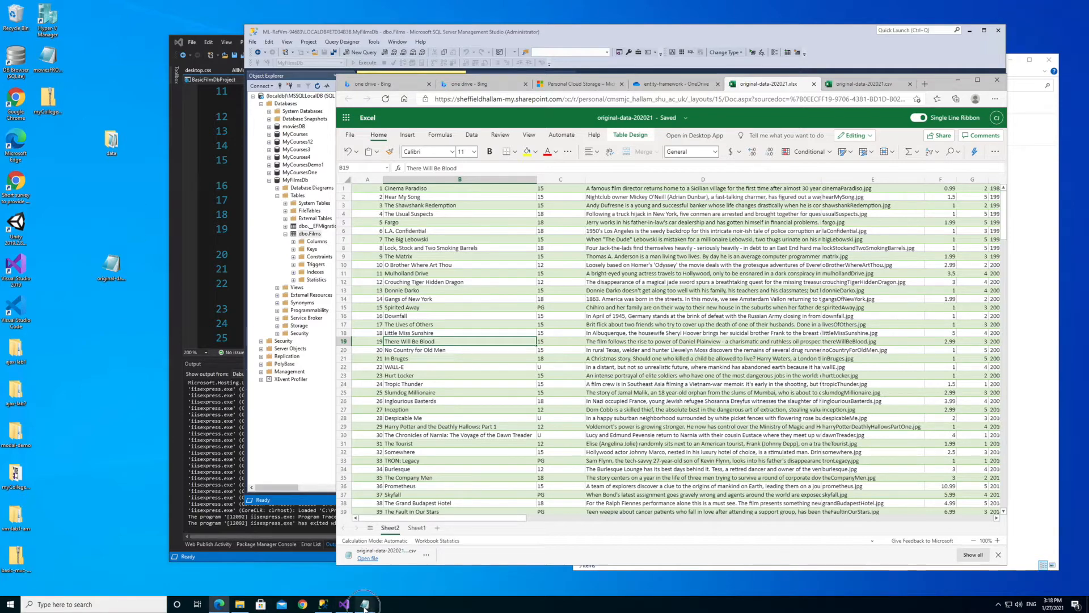
# Close the two open Notepad windows showing the original-data-202021 files
pyautogui.moveTo(364, 603)
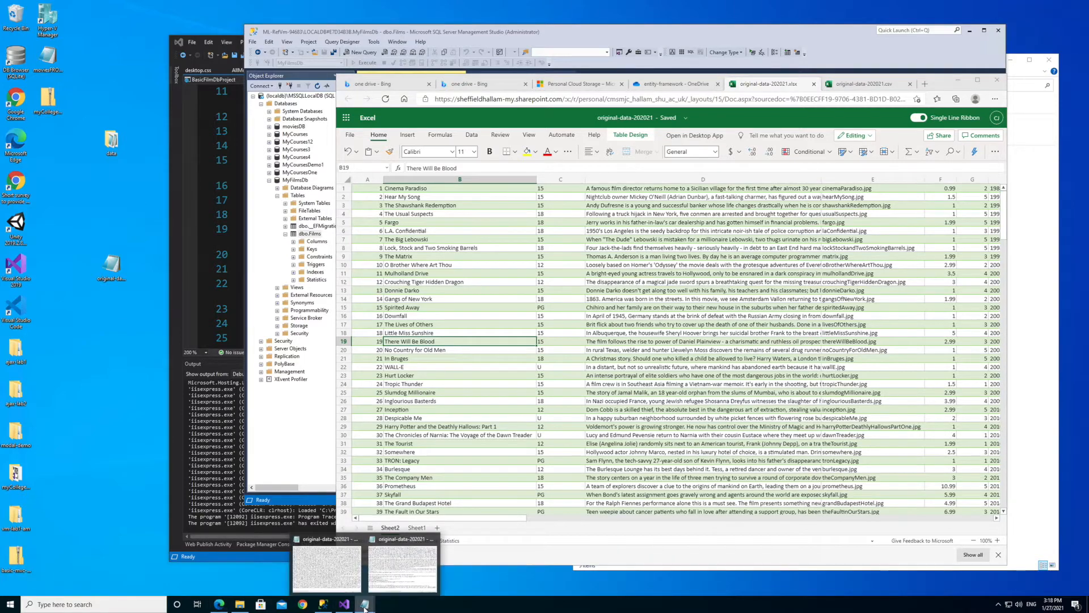
pyautogui.click(434, 538)
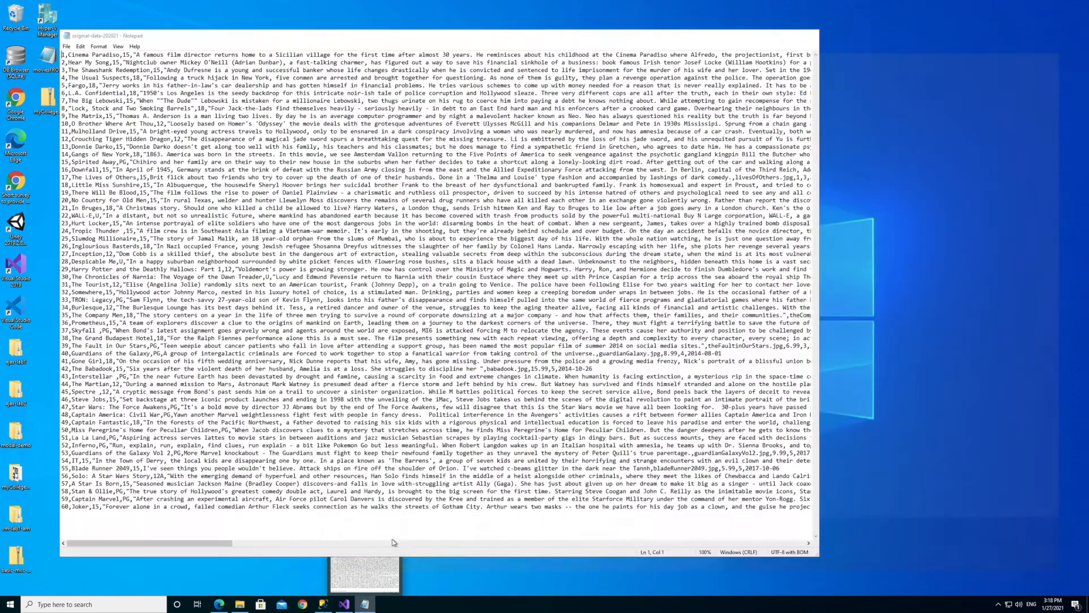
pyautogui.click(391, 539)
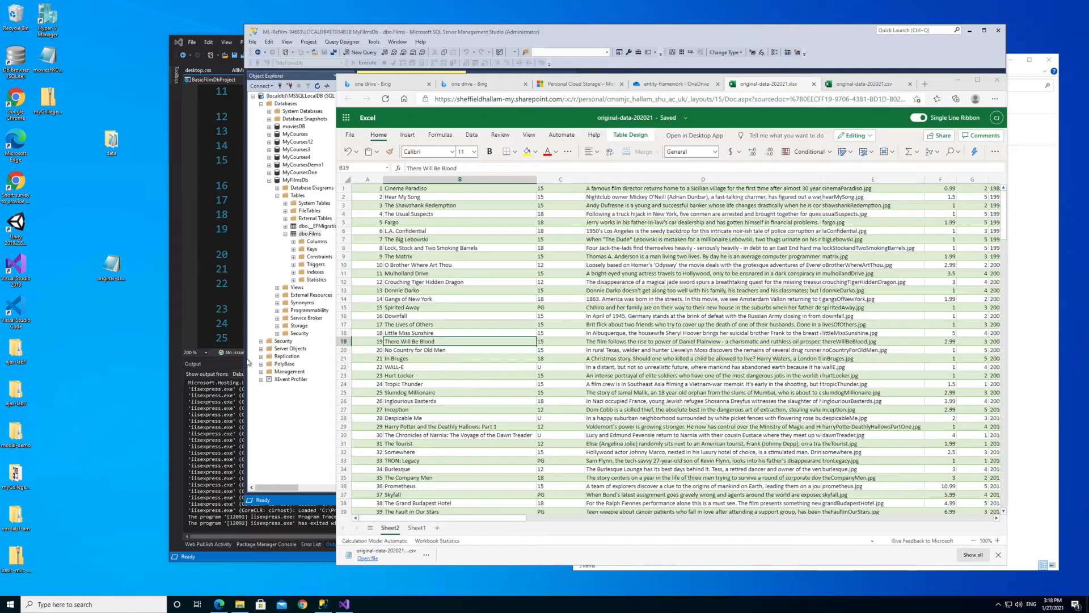
# Open the original-data-202021-ms CSV file from the desktop in Notepad and highlight the start of the quoted description in the first record
pyautogui.click(111, 265)
pyautogui.rightClick(112, 265)
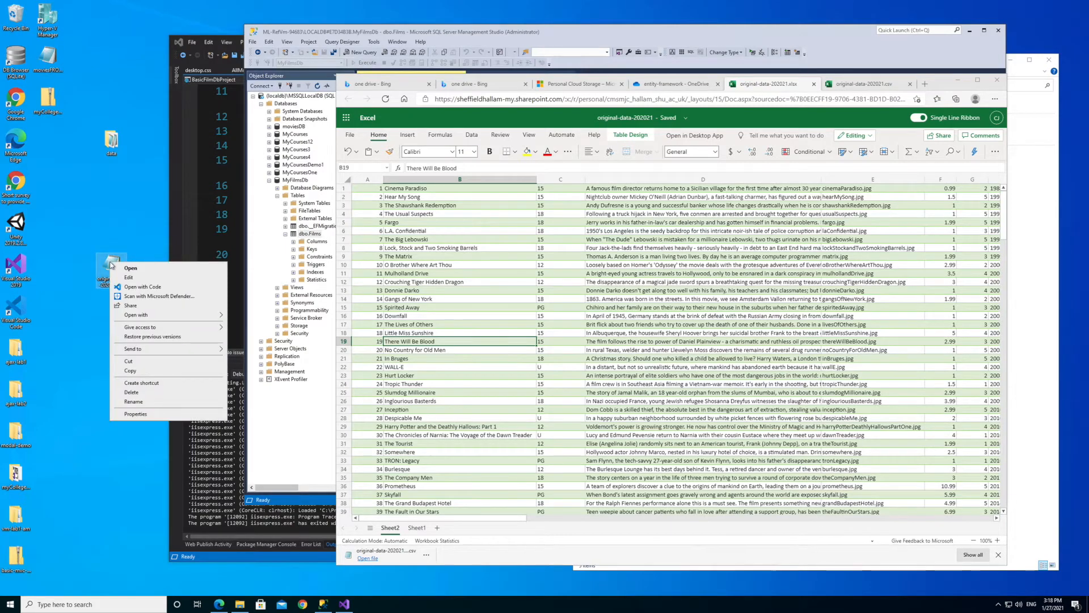
pyautogui.click(130, 278)
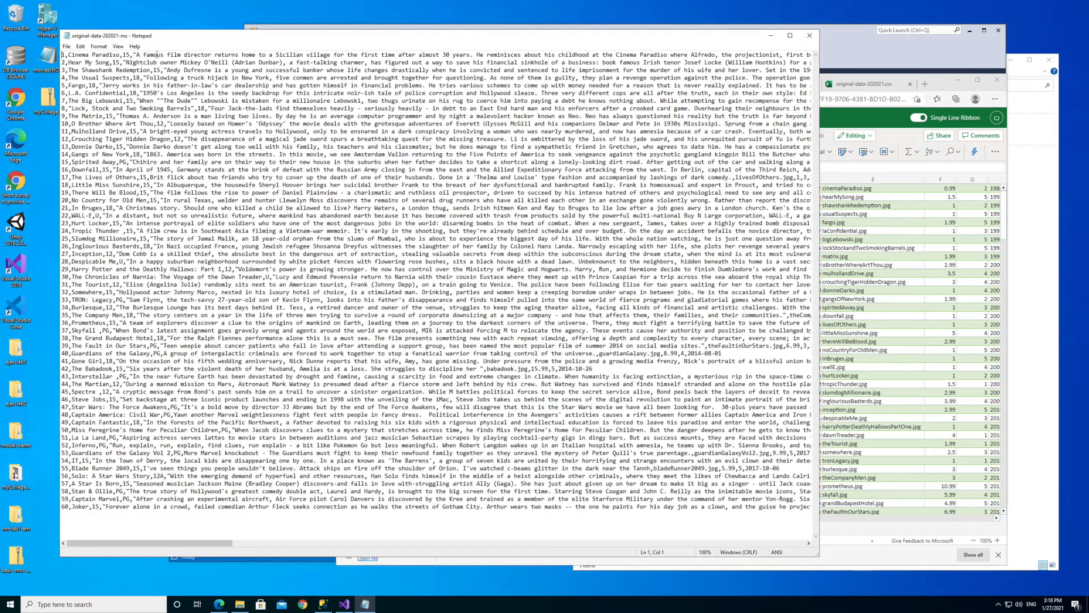
pyautogui.moveTo(136, 55); pyautogui.dragTo(277, 56)
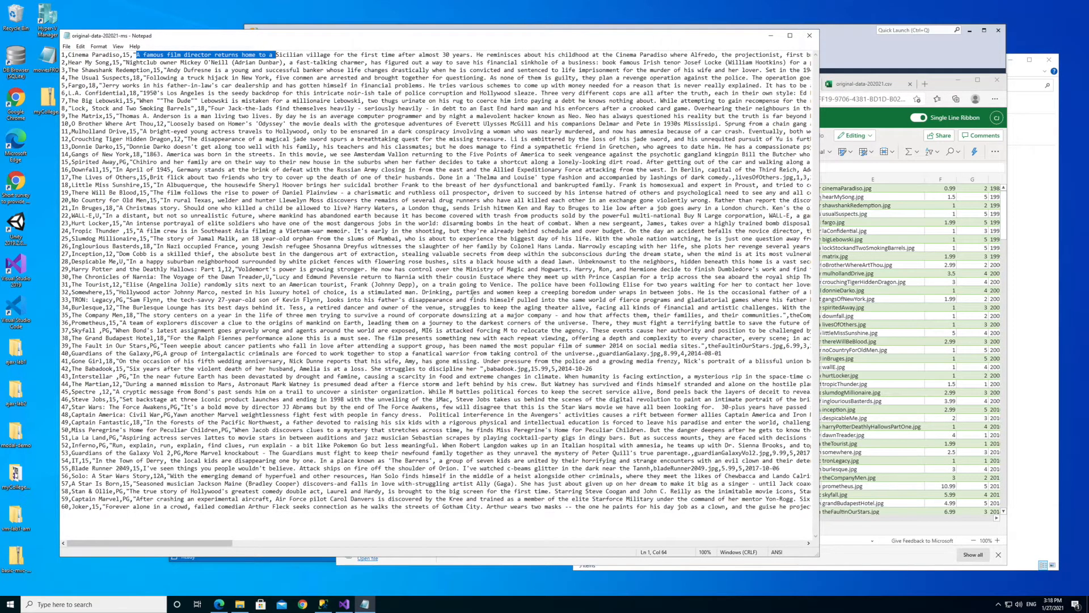
# Switch to SQL Server Management Studio, start the Import Data wizard for the MyFilmsDb database, and continue past its welcome page
pyautogui.click(324, 605)
pyautogui.click(312, 234)
pyautogui.click(312, 234)
pyautogui.press('Escape')
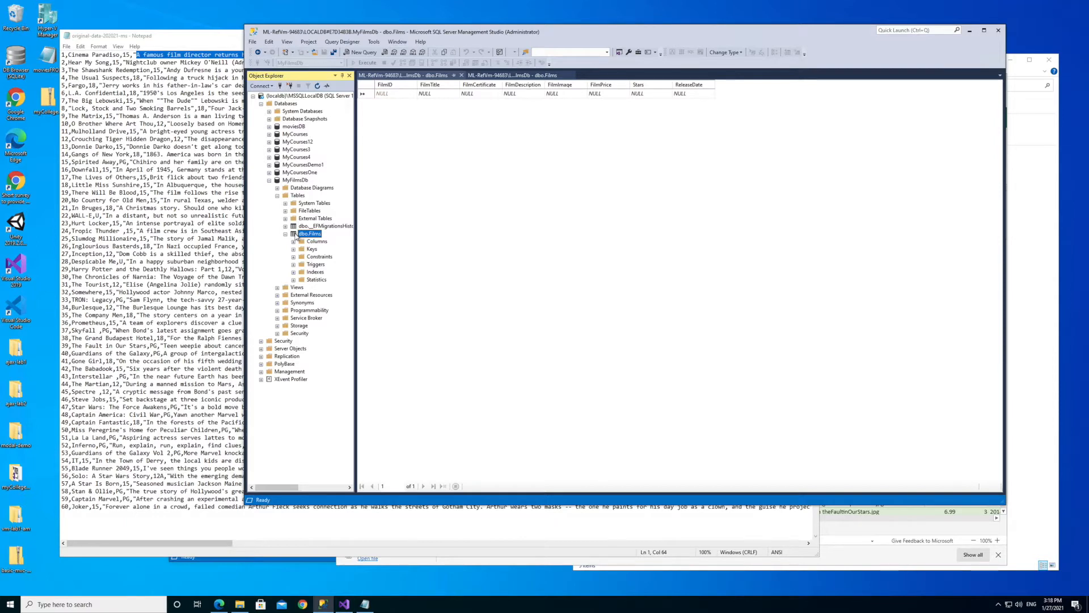
pyautogui.click(300, 181)
pyautogui.rightClick(294, 182)
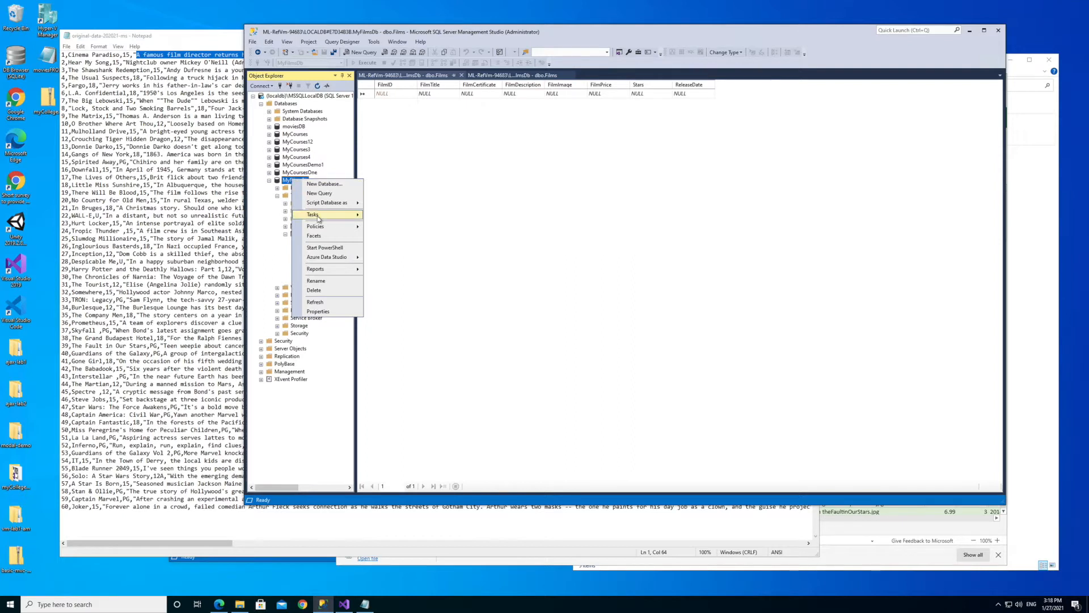
pyautogui.moveTo(319, 219)
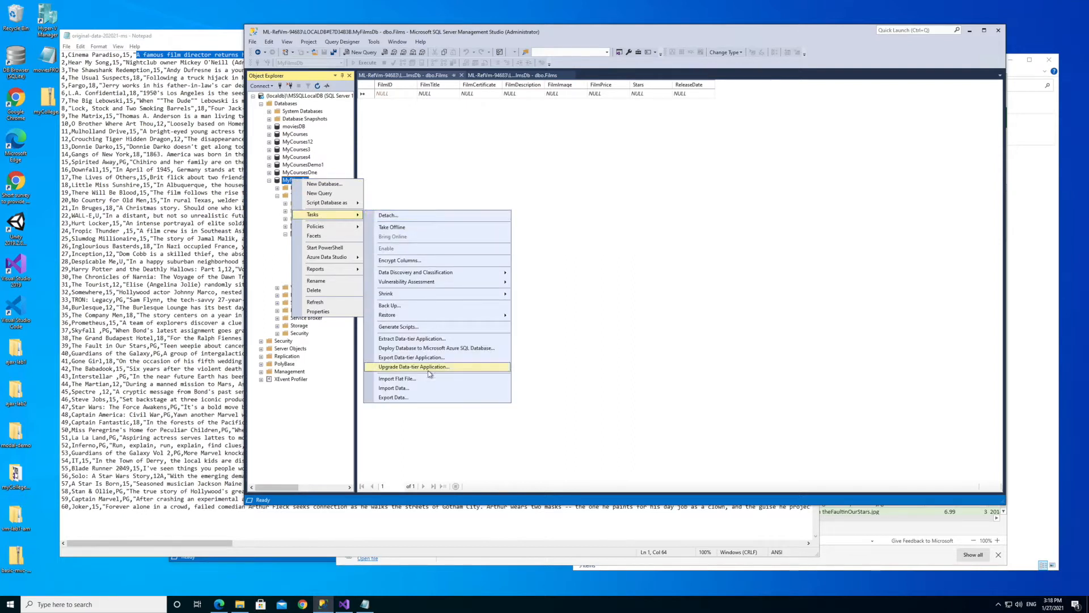
pyautogui.click(425, 390)
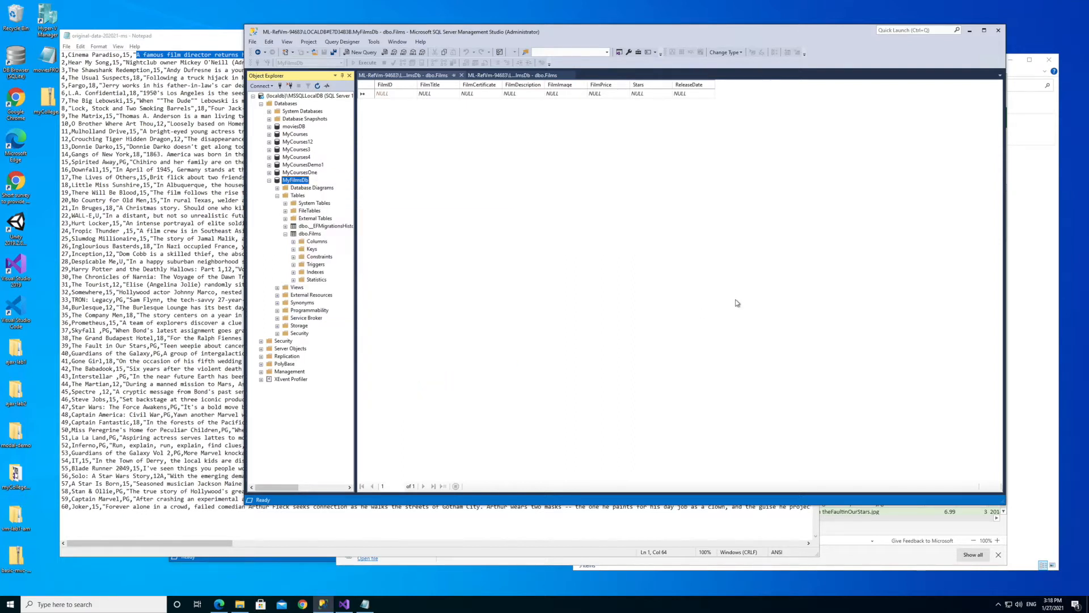
pyautogui.moveTo(341, 136); pyautogui.dragTo(709, 159)
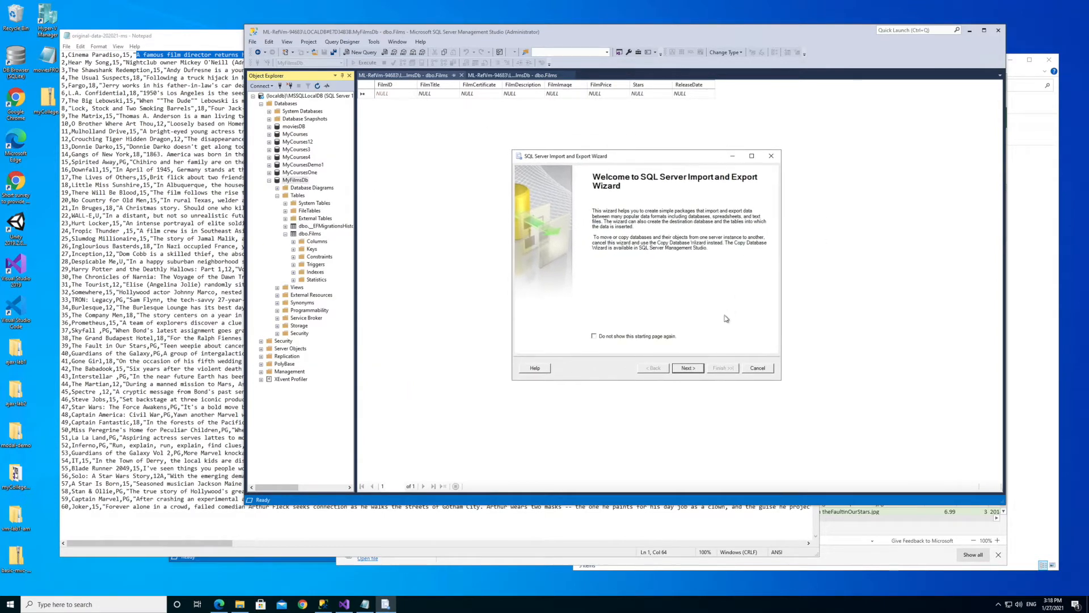
pyautogui.click(689, 368)
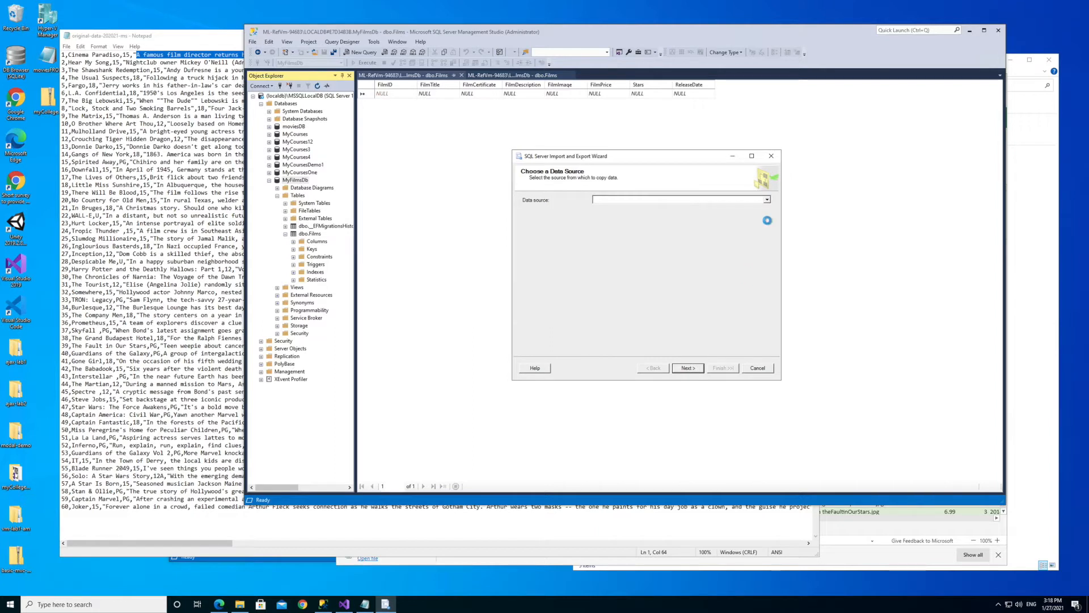
# Set the data source to Flat File Source and choose the CSV file original-data-202021-ms from the Desktop folder
pyautogui.click(767, 199)
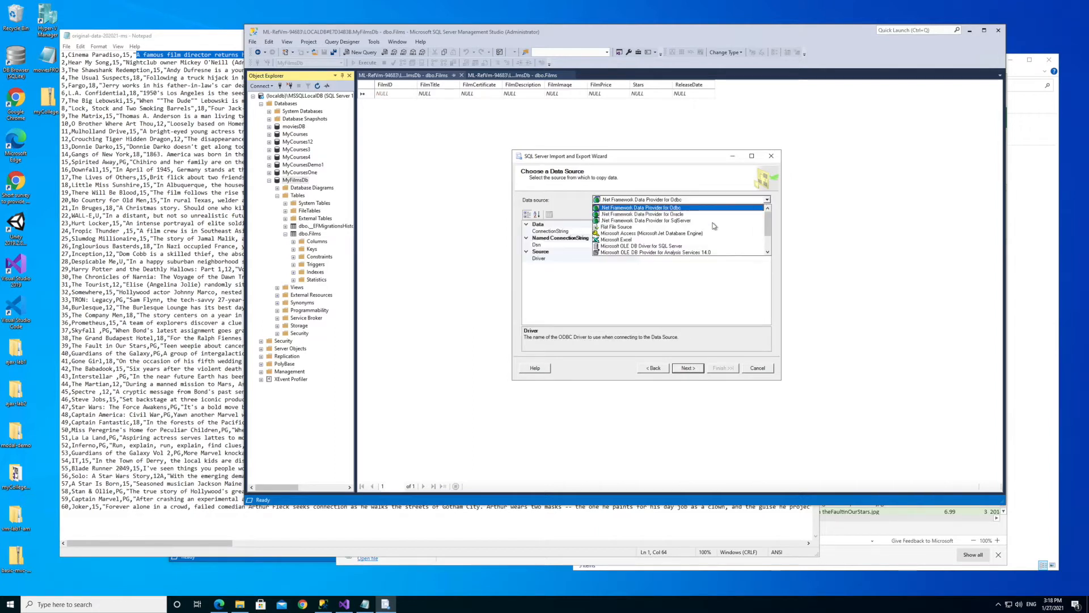
pyautogui.click(674, 227)
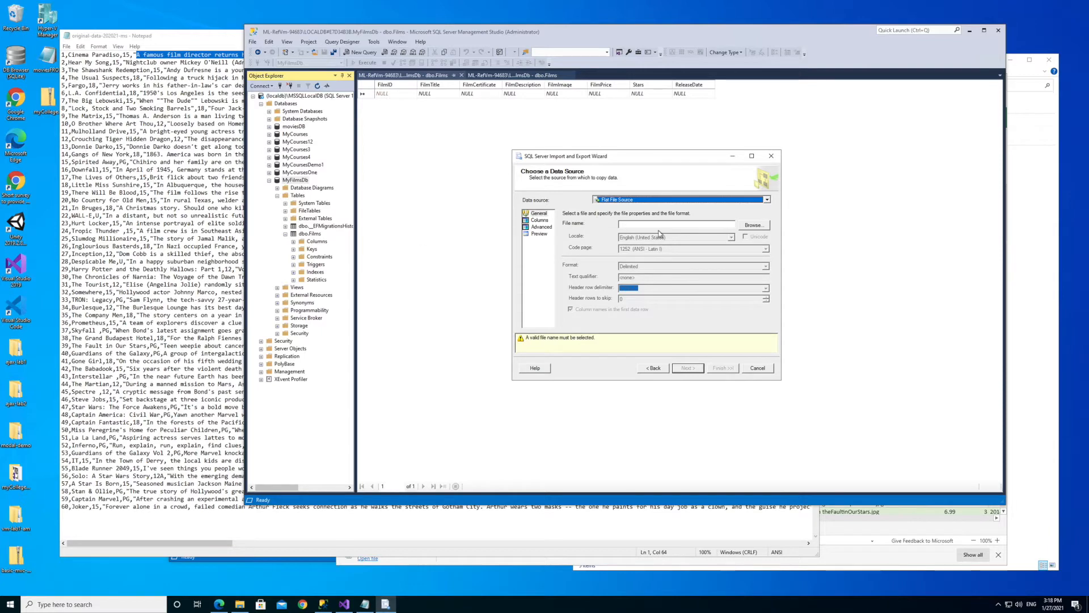
pyautogui.click(754, 226)
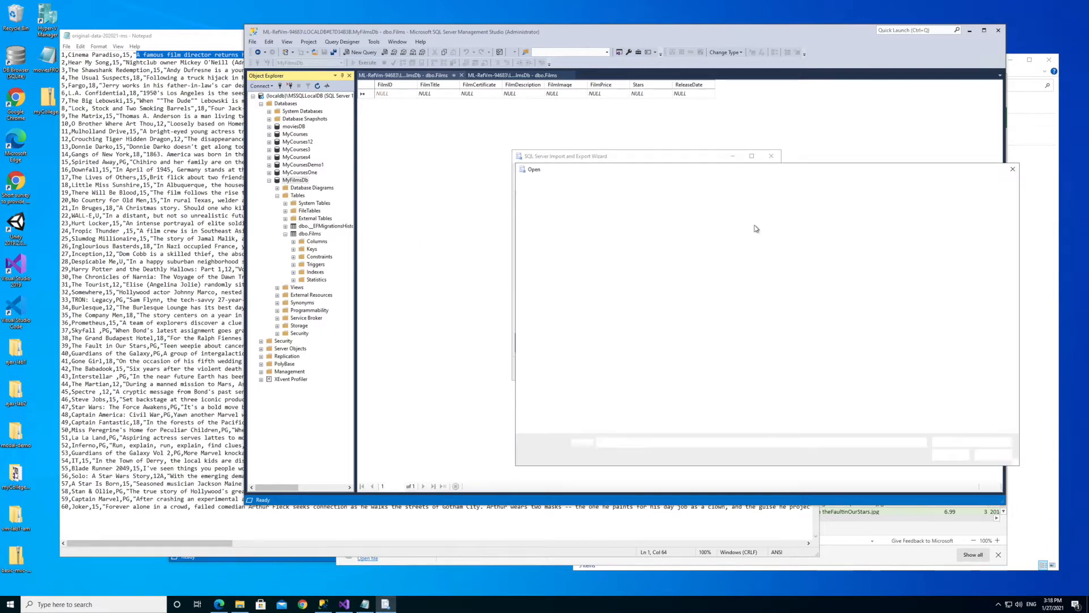
pyautogui.click(964, 442)
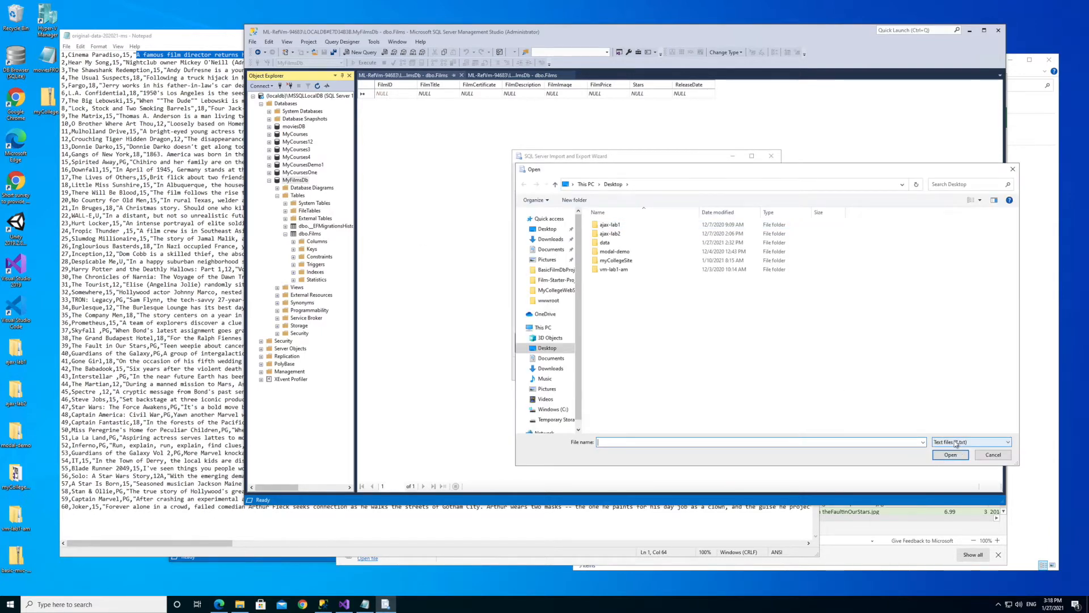
pyautogui.click(955, 458)
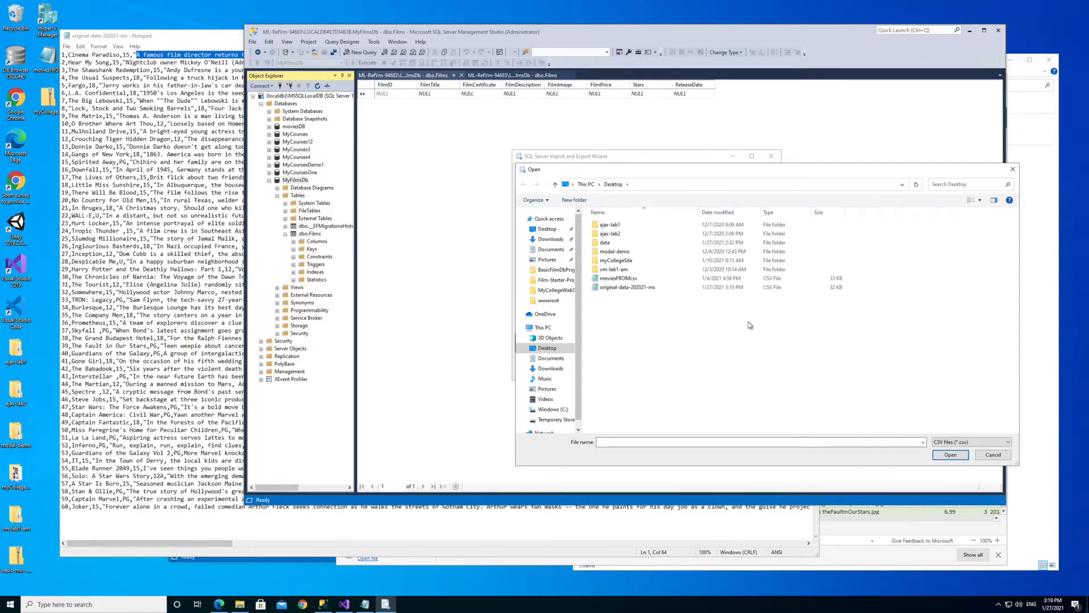
pyautogui.click(627, 287)
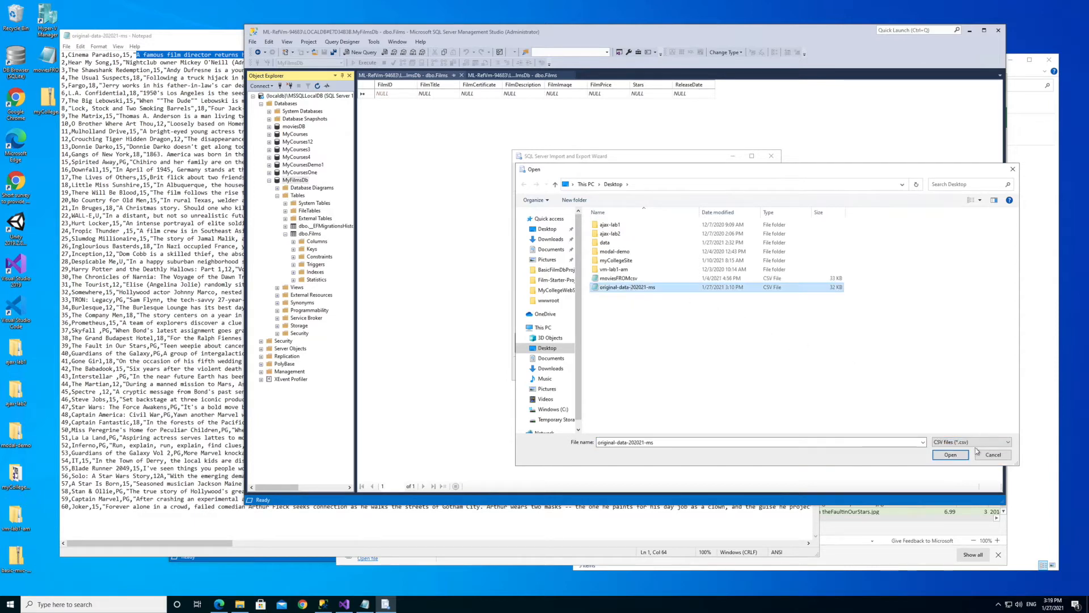
pyautogui.click(951, 454)
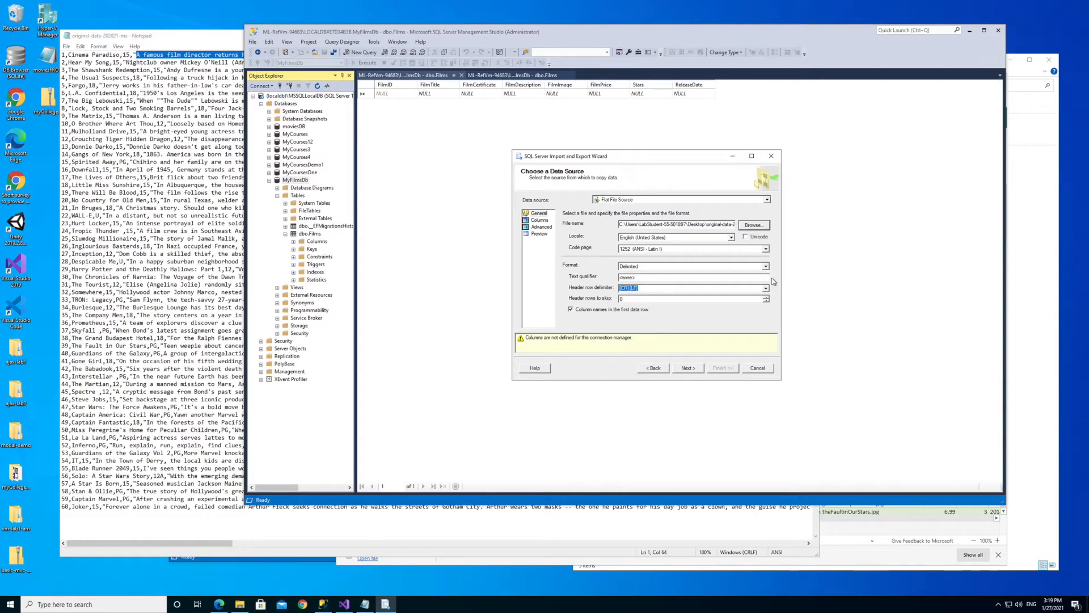
# Set the text qualifier to a double quote and check how the columns are split and named
pyautogui.click(639, 276)
pyautogui.moveTo(640, 276); pyautogui.dragTo(607, 279)
pyautogui.write('"')
pyautogui.click(538, 220)
pyautogui.moveTo(656, 325); pyautogui.dragTo(782, 335)
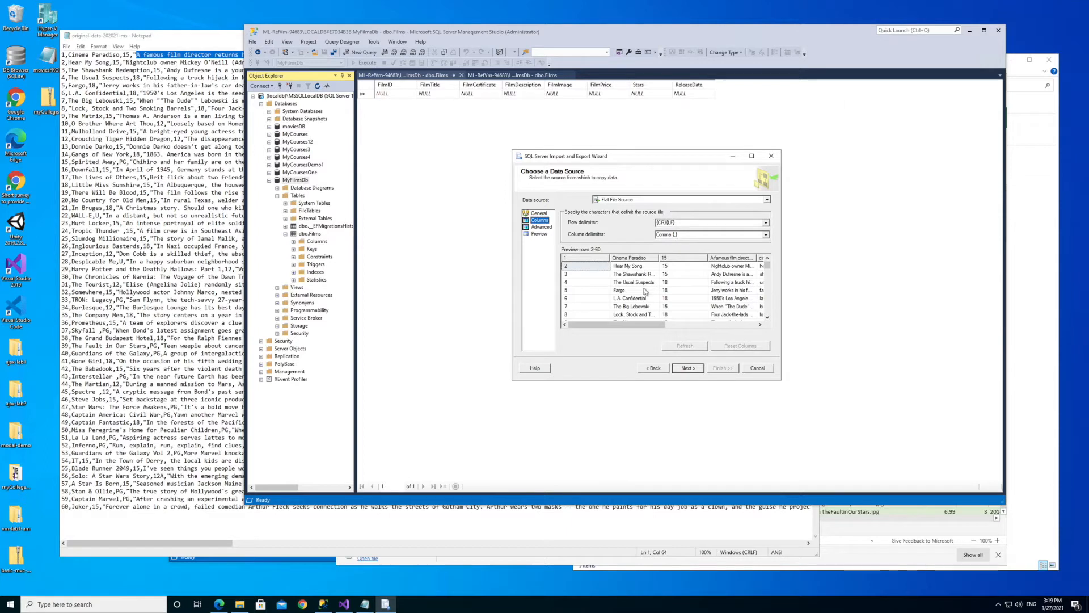
pyautogui.moveTo(644, 326); pyautogui.dragTo(581, 328)
pyautogui.click(540, 228)
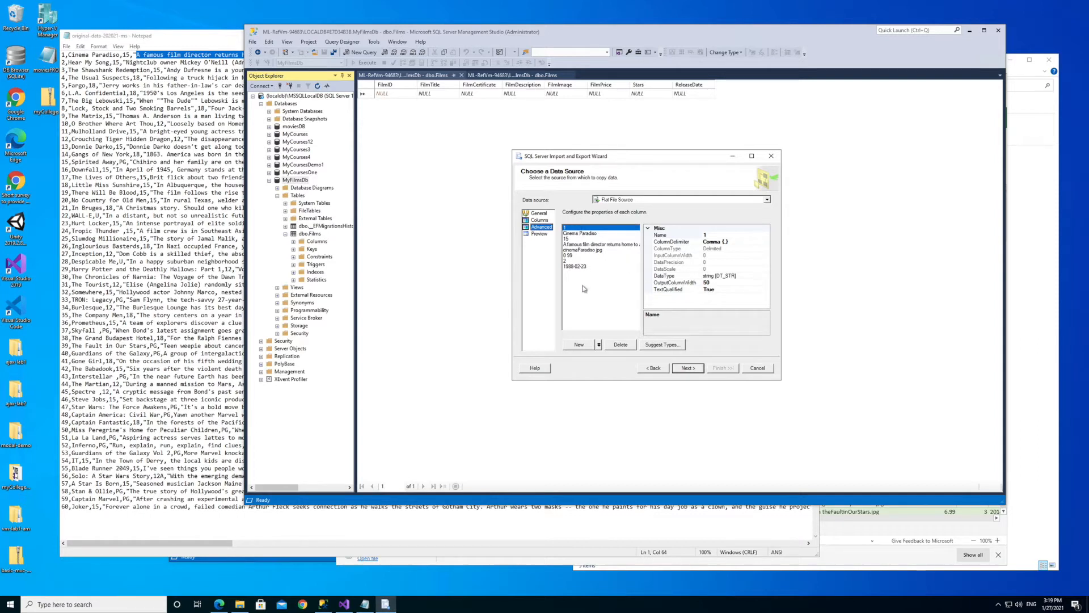
# Turn off column names in the first data row and recheck the column preview
pyautogui.click(652, 370)
pyautogui.click(653, 369)
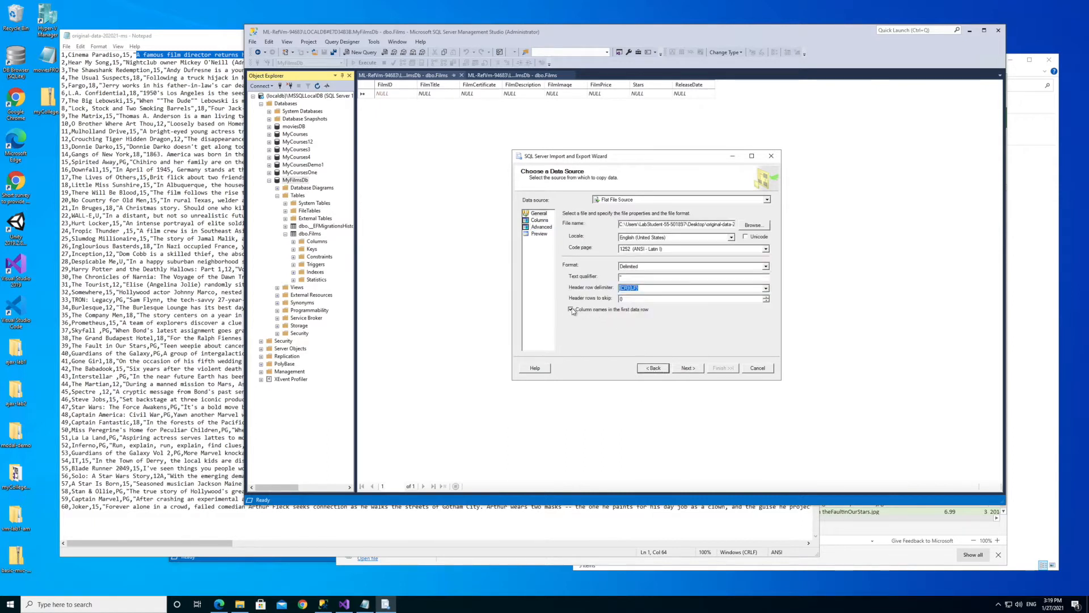
pyautogui.click(597, 312)
pyautogui.click(540, 220)
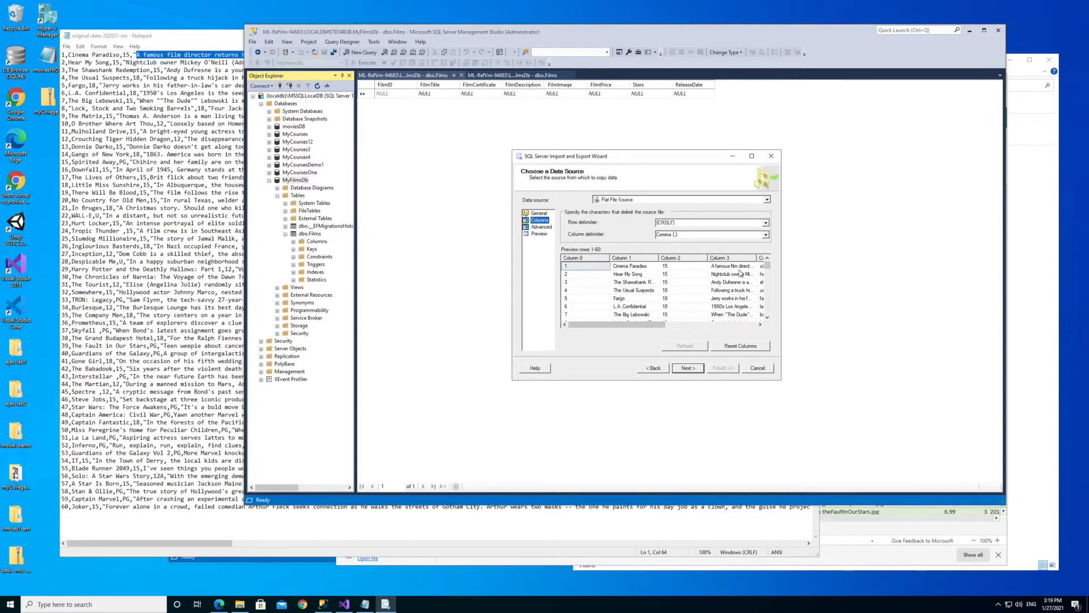
# Apply suggested data types to the source columns using the default sampling options, and check the types of Columns 7, 1 and 6
pyautogui.click(539, 227)
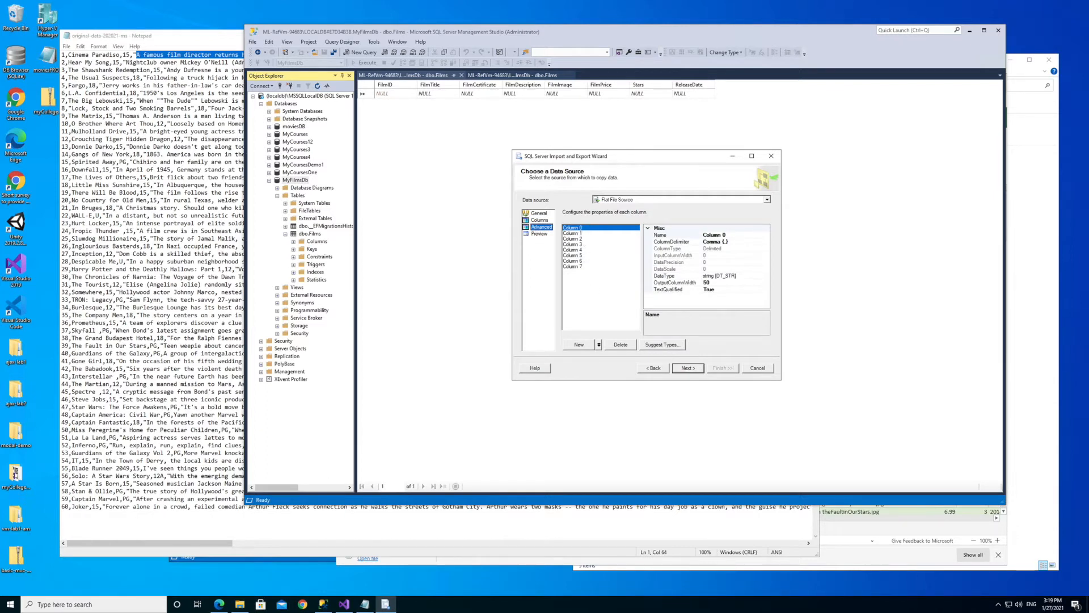
pyautogui.click(671, 347)
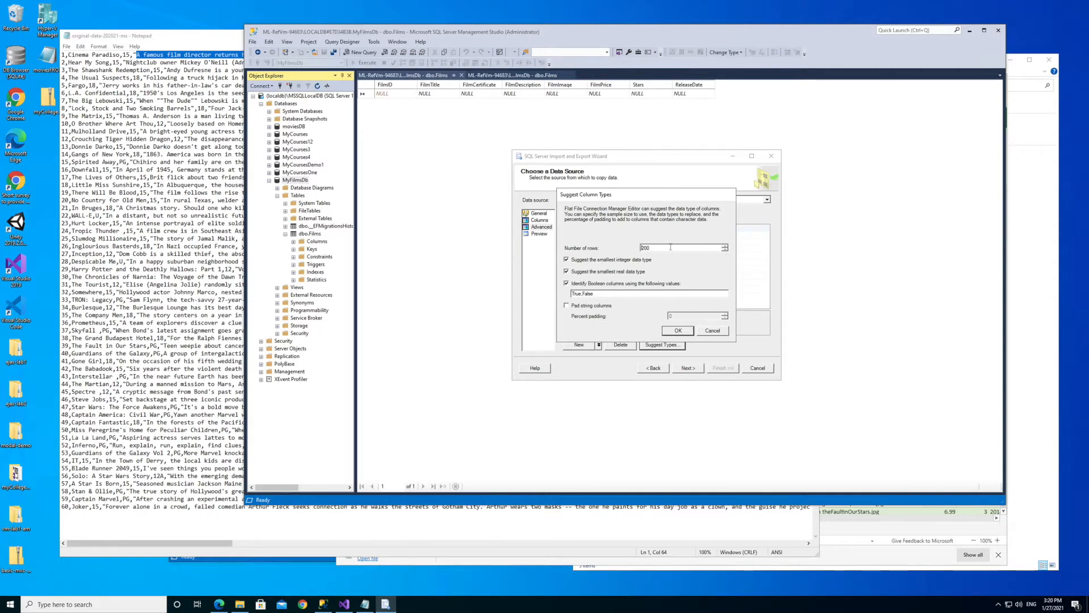
pyautogui.click(679, 331)
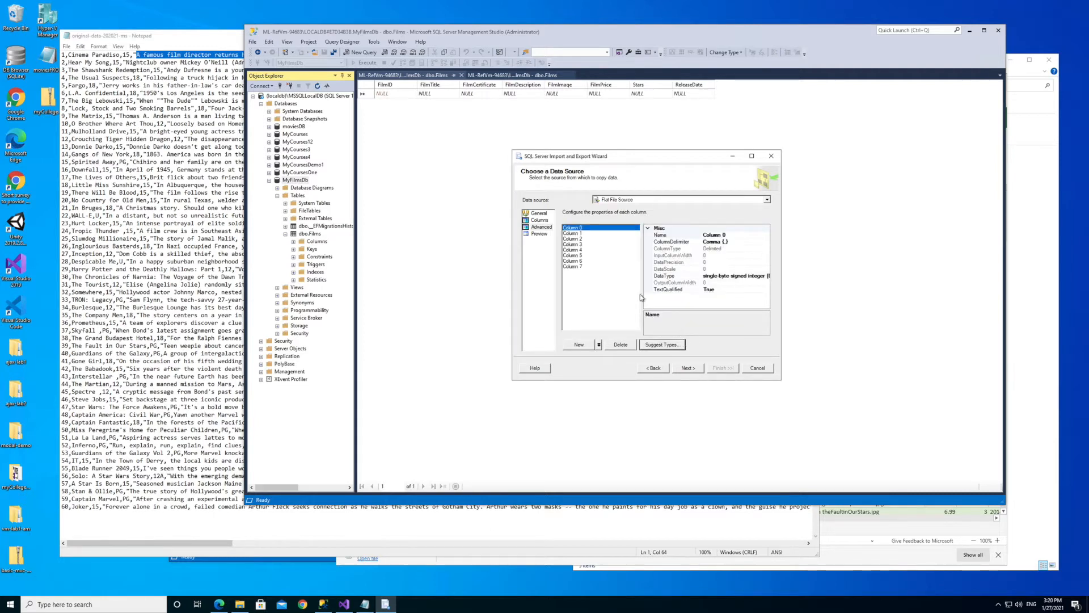
pyautogui.click(576, 267)
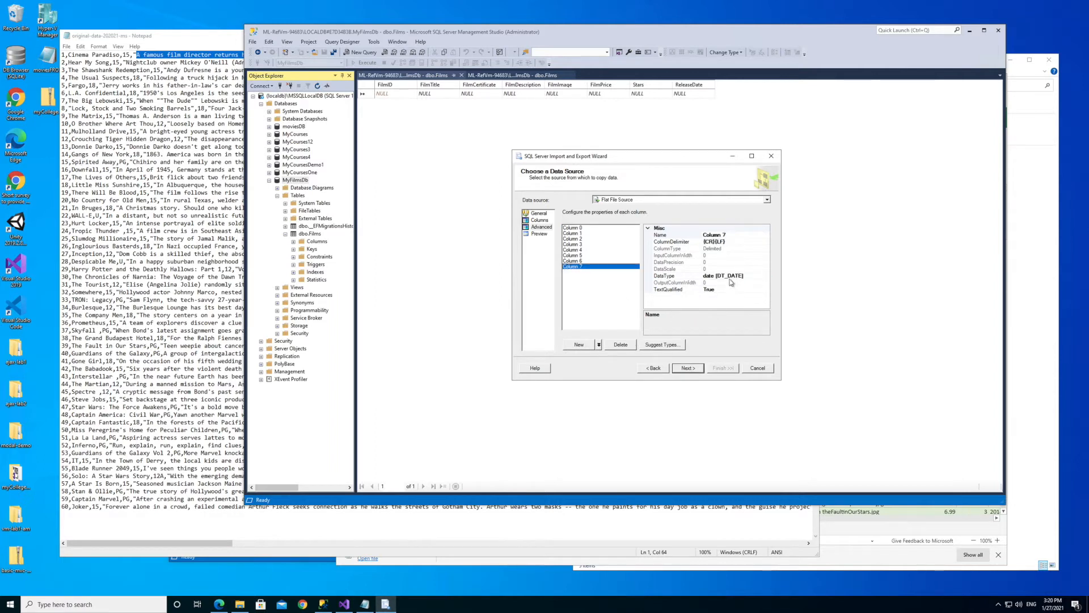
pyautogui.click(592, 234)
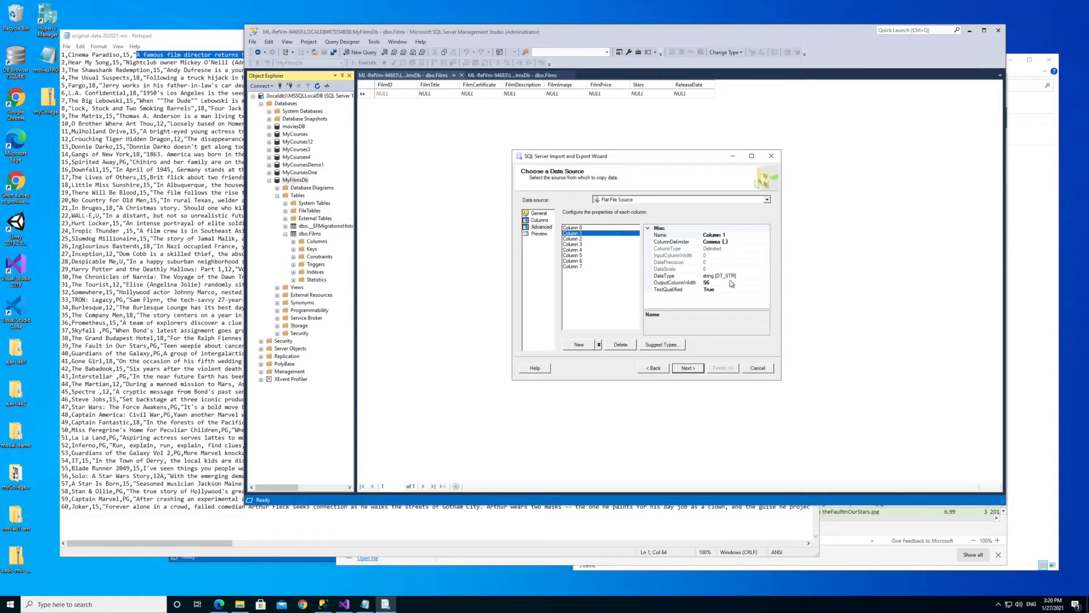
pyautogui.click(579, 262)
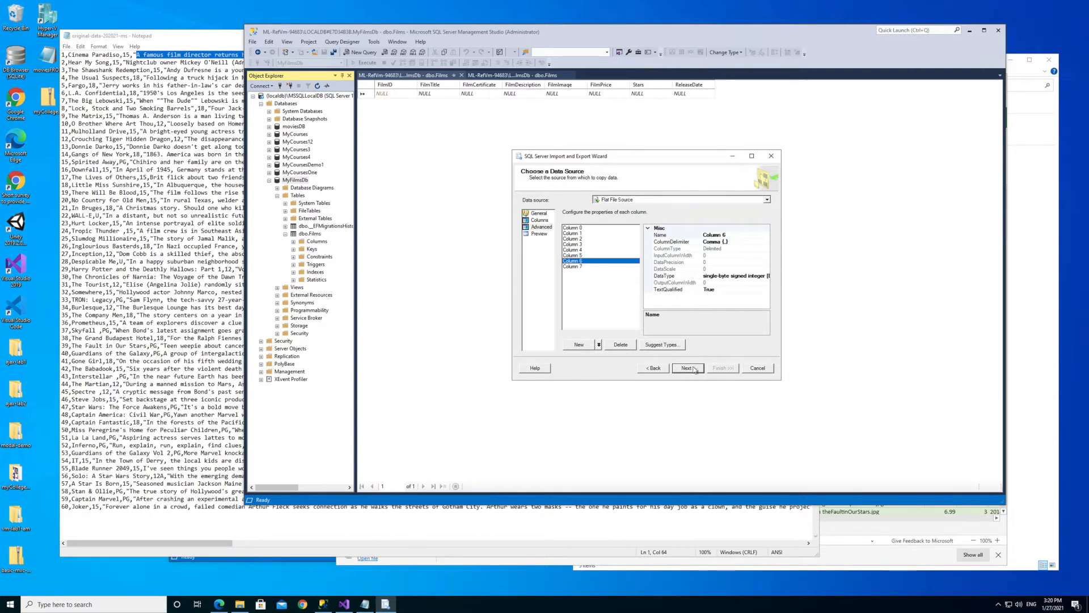
# Preview the source file's rows through to the last record and across all its columns
pyautogui.click(538, 233)
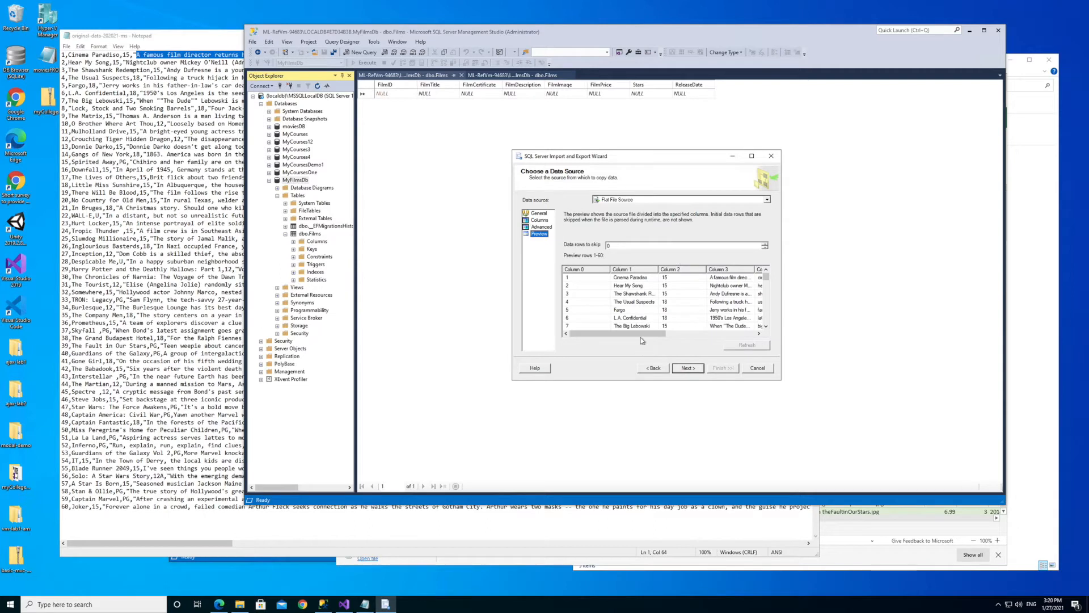
pyautogui.moveTo(652, 333); pyautogui.dragTo(760, 335)
pyautogui.moveTo(767, 278); pyautogui.dragTo(599, 336)
pyautogui.click(730, 336)
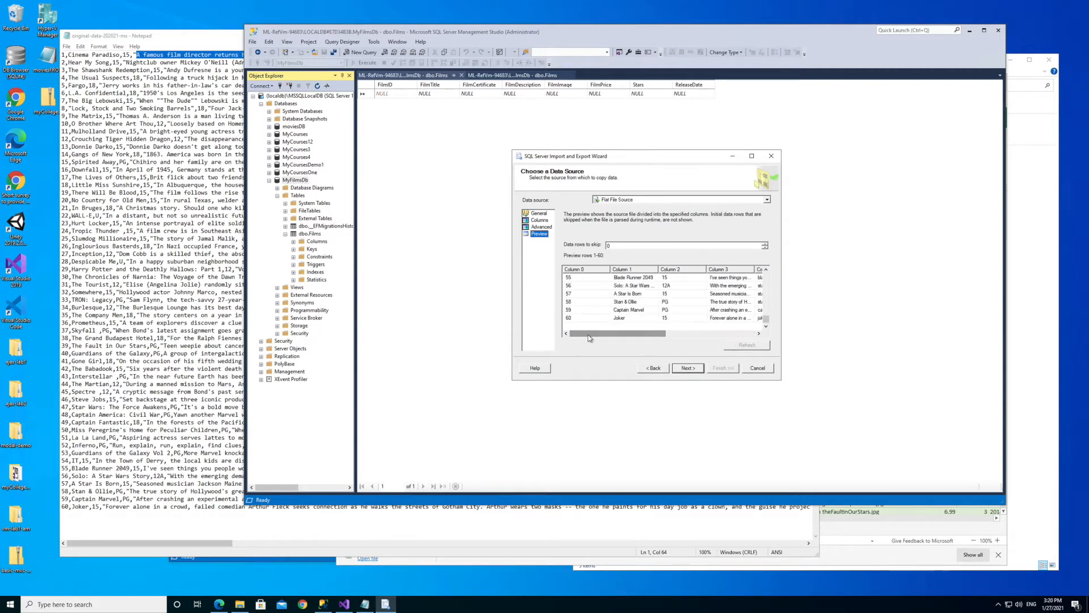
# Set the destination to SQL Server Native Client 11.0 with the MyFilmsDb database and Windows Authentication, and continue to the table selection
pyautogui.click(687, 369)
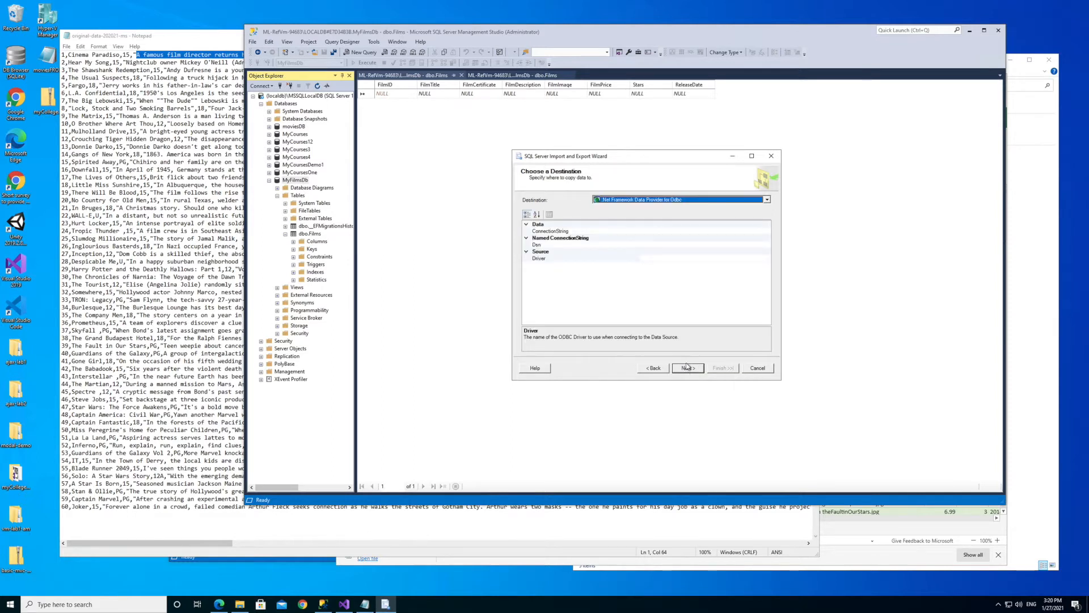
pyautogui.click(768, 200)
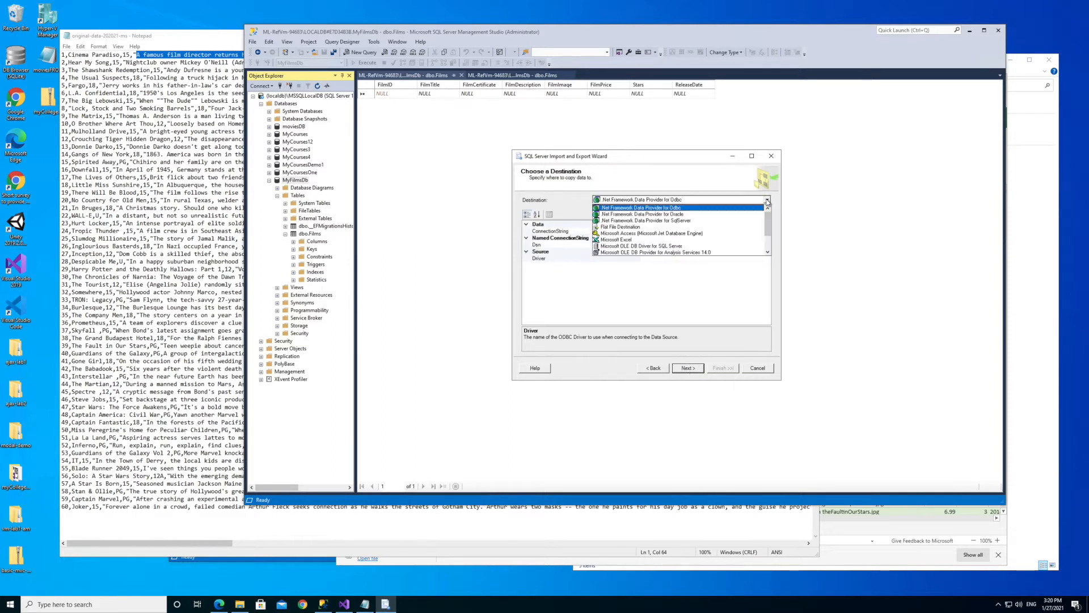
pyautogui.scroll(-2, 766, 250)
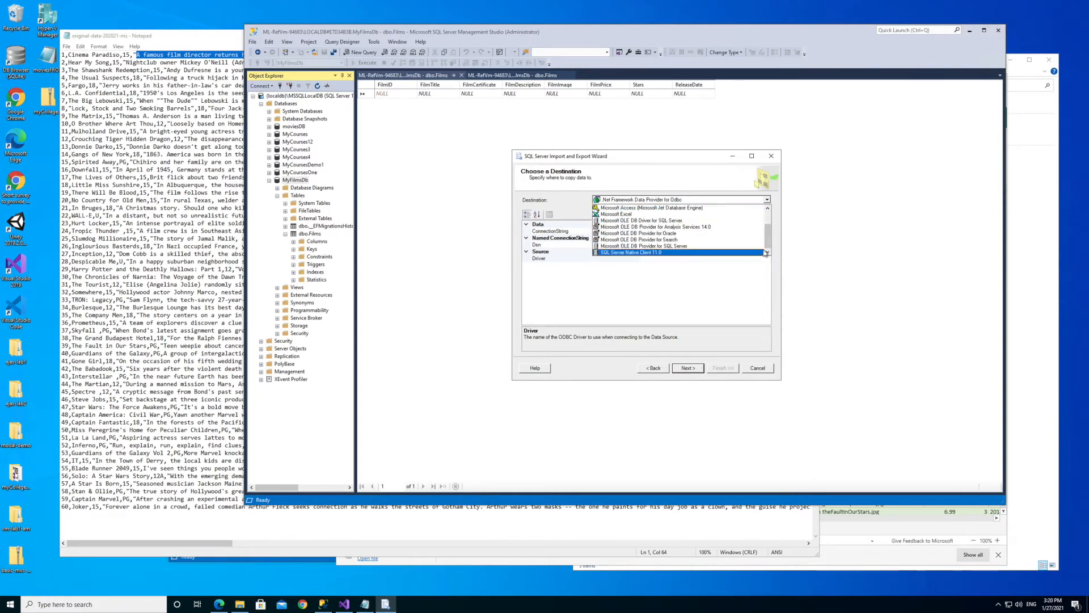
pyautogui.click(612, 253)
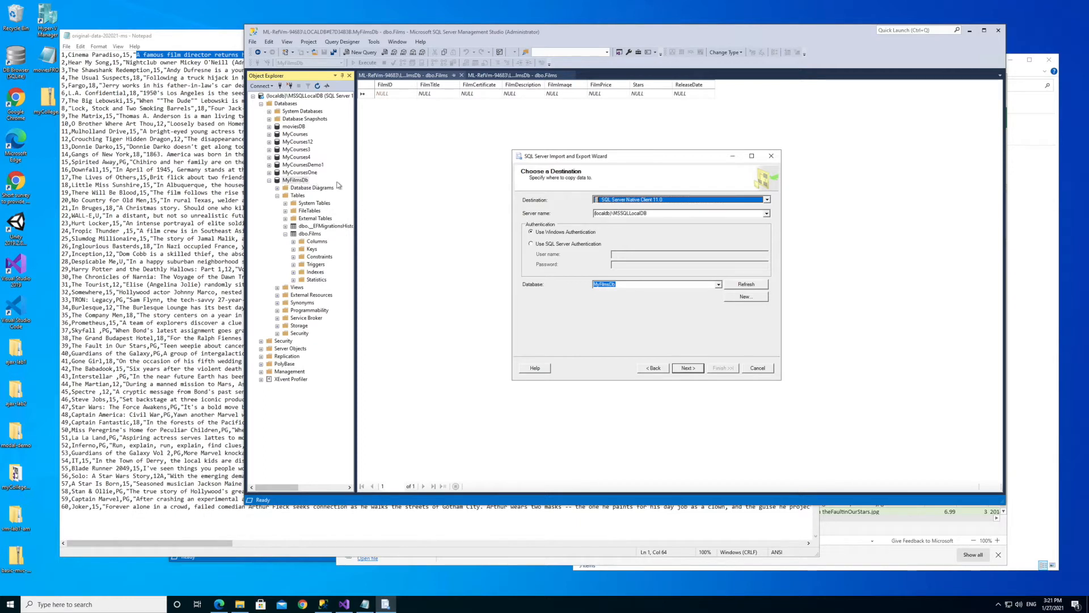
pyautogui.click(688, 368)
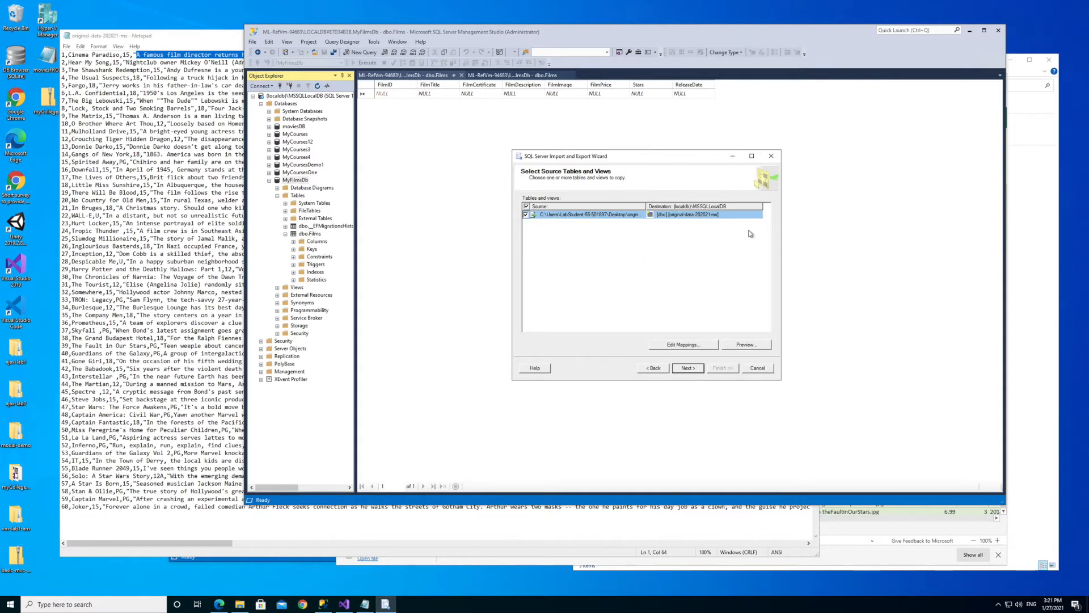
# Set the destination table to [dbo].[Films] and enable identity insert in its column mappings
pyautogui.click(725, 215)
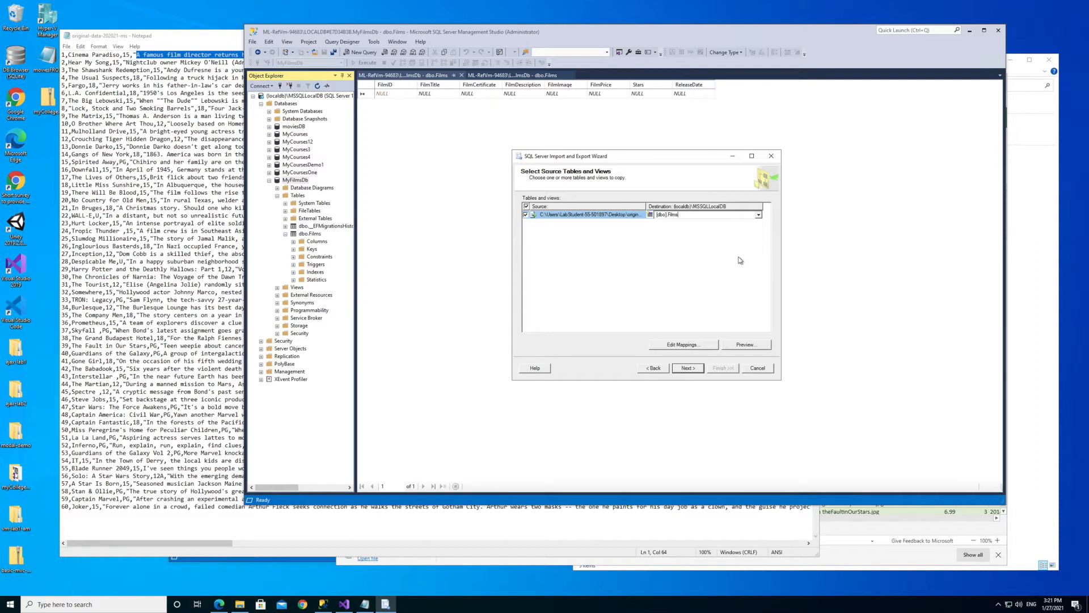
pyautogui.click(714, 265)
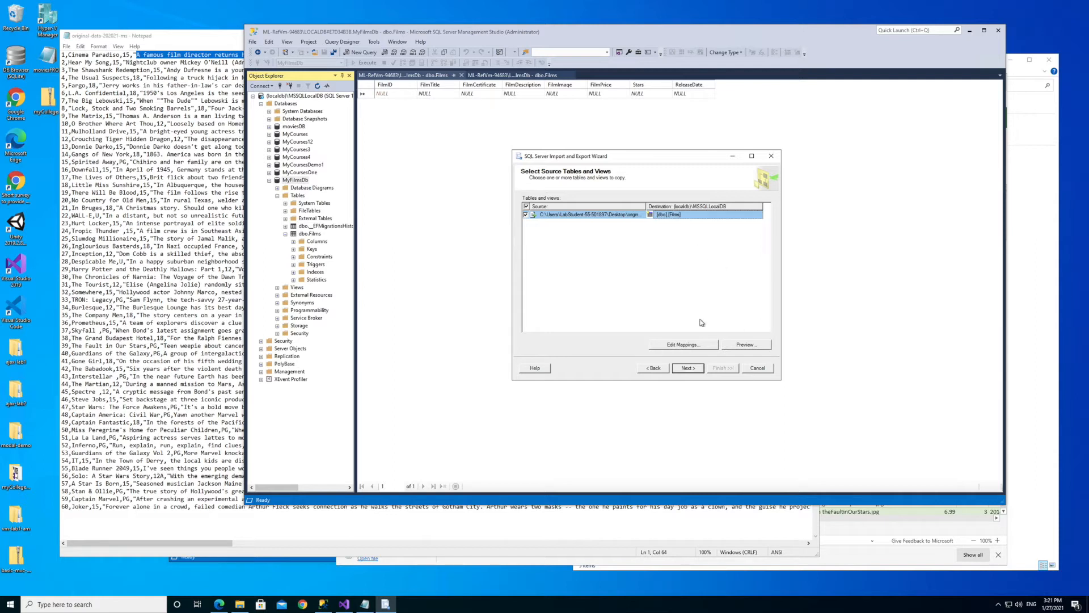
pyautogui.click(682, 344)
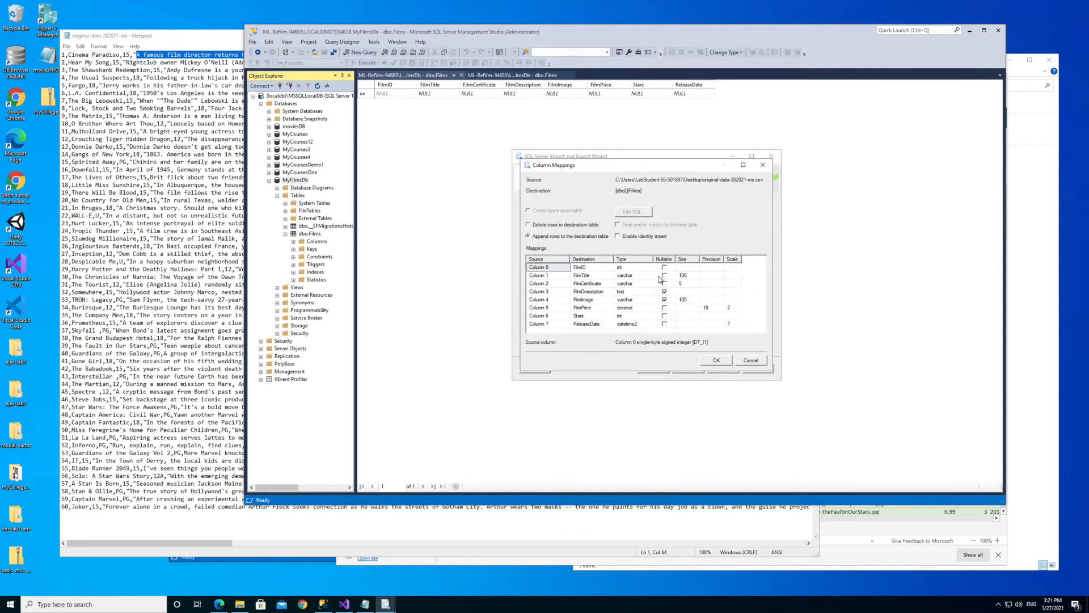
pyautogui.click(618, 236)
pyautogui.click(716, 362)
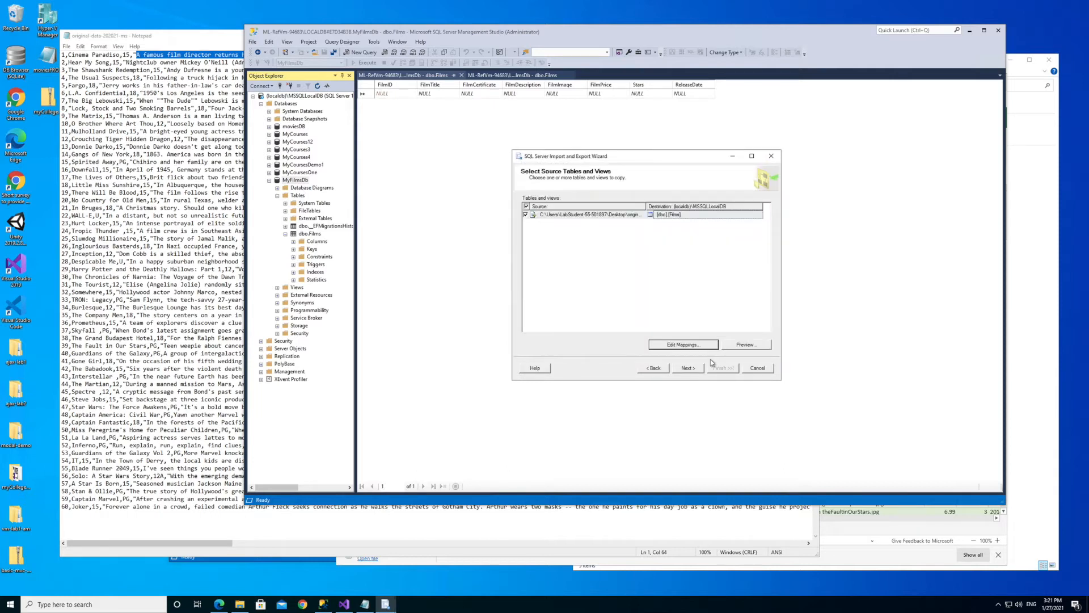
# Enlarge the wizard window to review the data type mapping for the Films table, and accept it
pyautogui.click(686, 368)
pyautogui.moveTo(777, 383); pyautogui.dragTo(885, 443)
pyautogui.moveTo(739, 156); pyautogui.dragTo(666, 128)
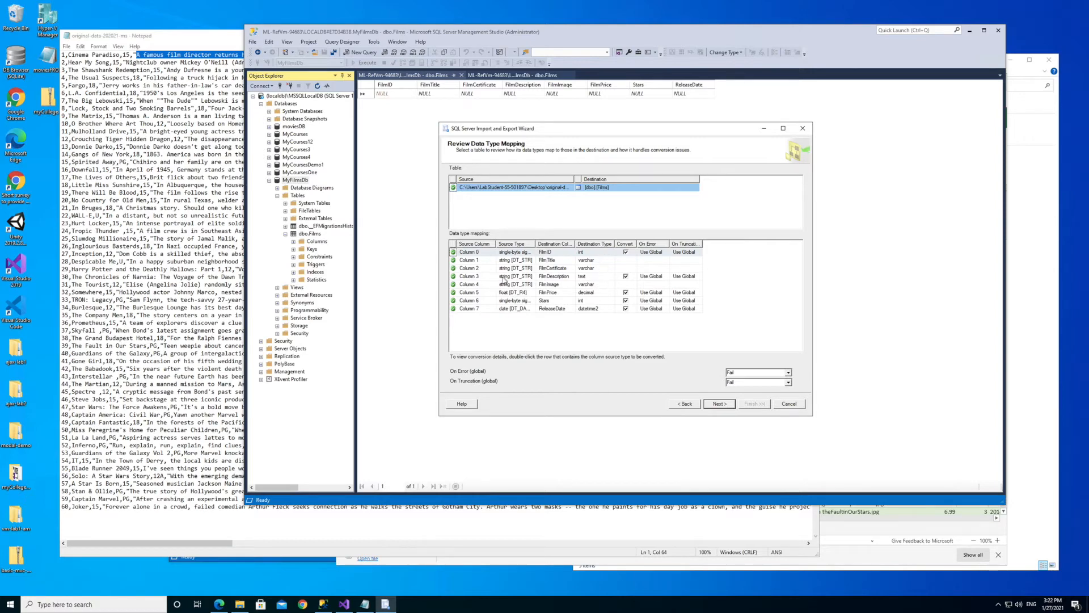
pyautogui.click(720, 404)
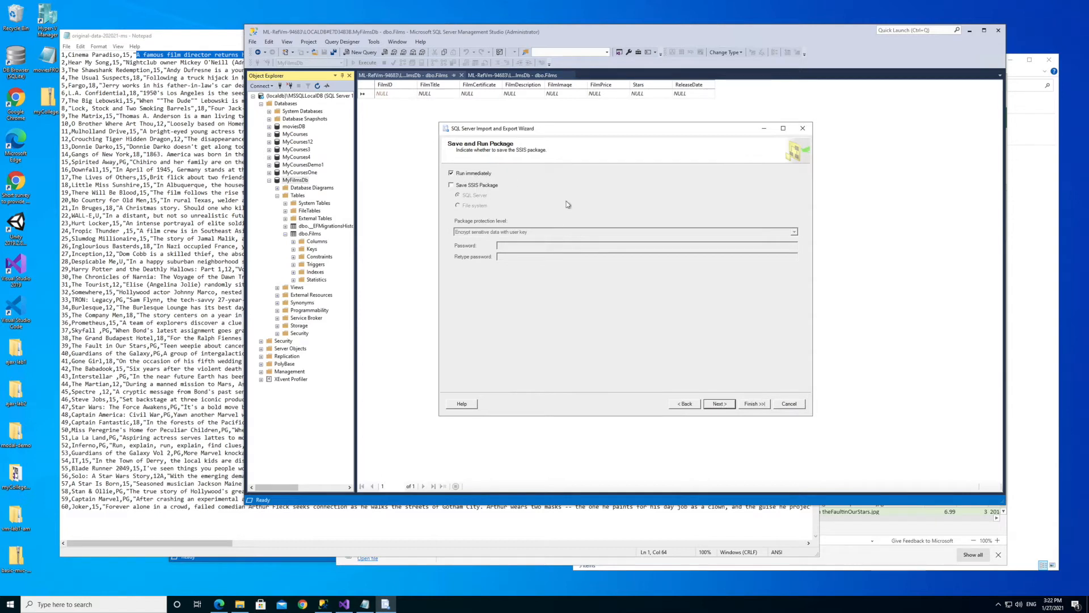
# Run the import immediately without saving the SSIS package, and close the wizard
pyautogui.click(720, 404)
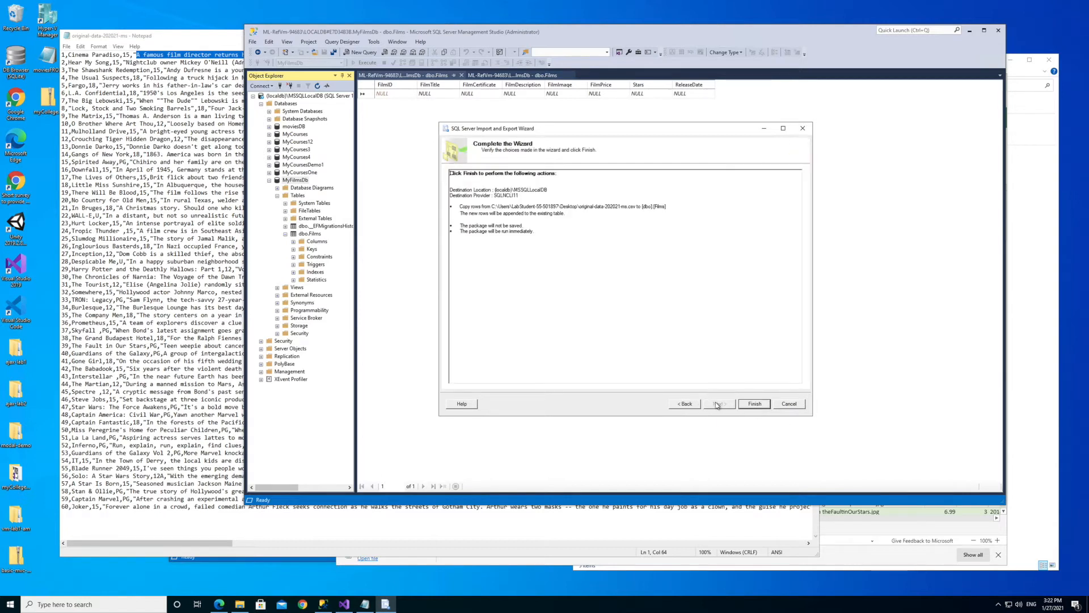
pyautogui.click(755, 404)
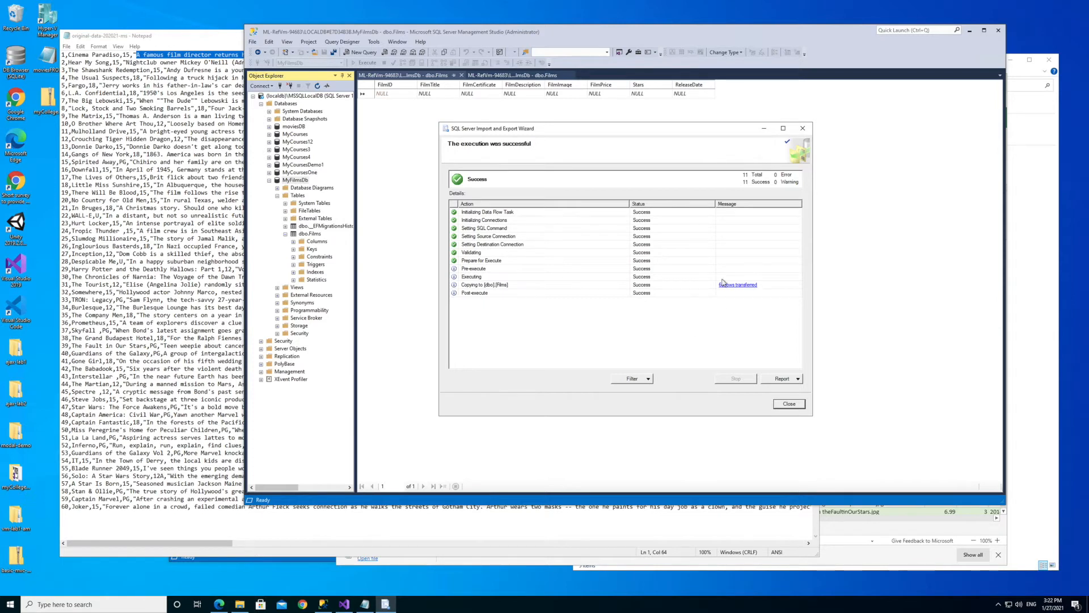
pyautogui.click(789, 404)
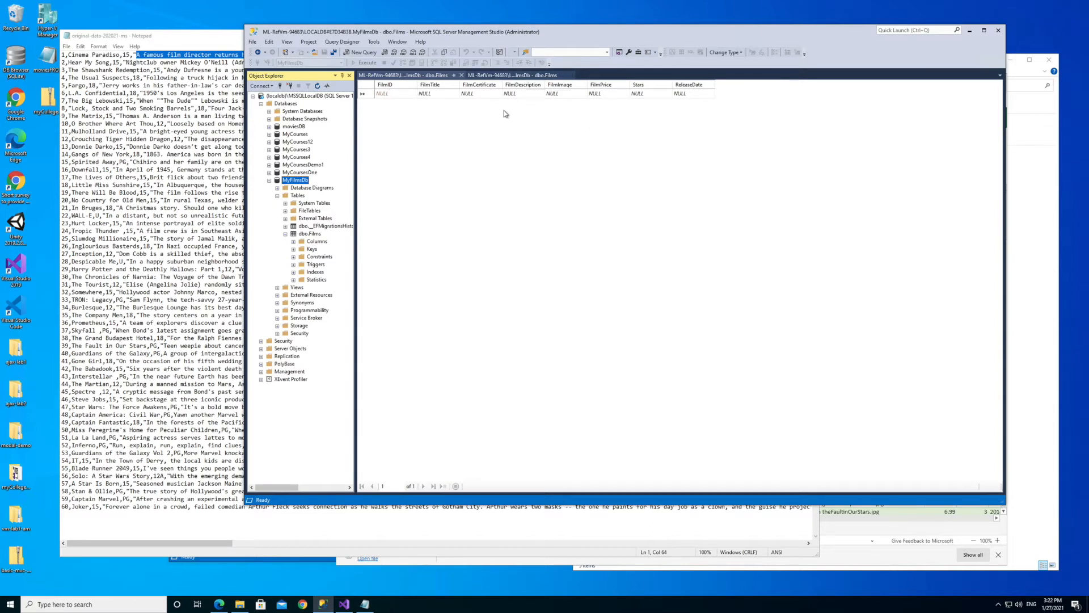
# Refresh the dbo.Films table and the object tree of MyFilmsDb
pyautogui.click(310, 235)
pyautogui.rightClick(314, 236)
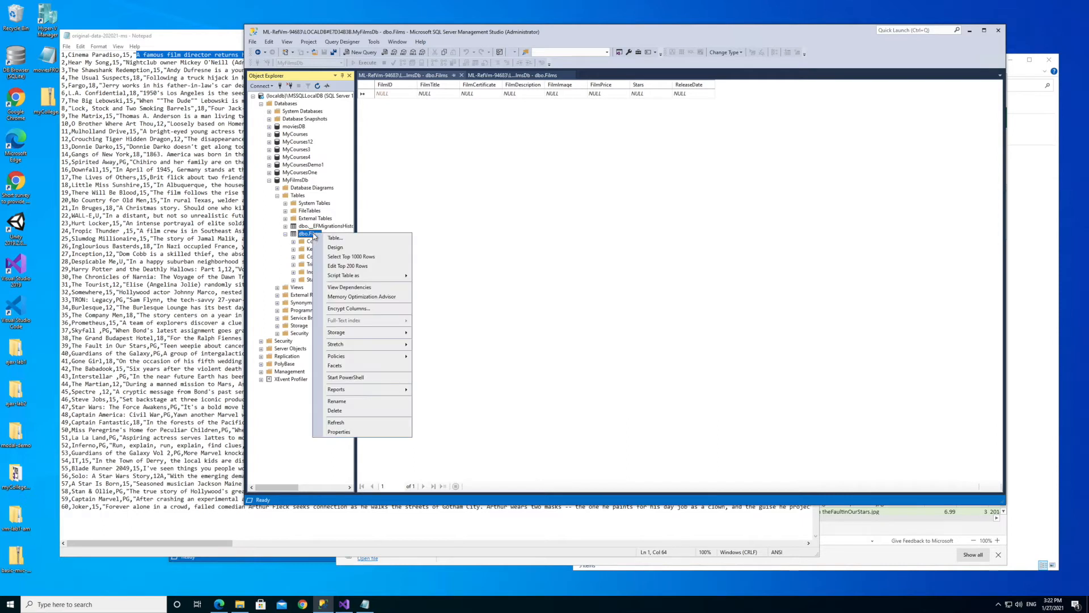
pyautogui.click(353, 425)
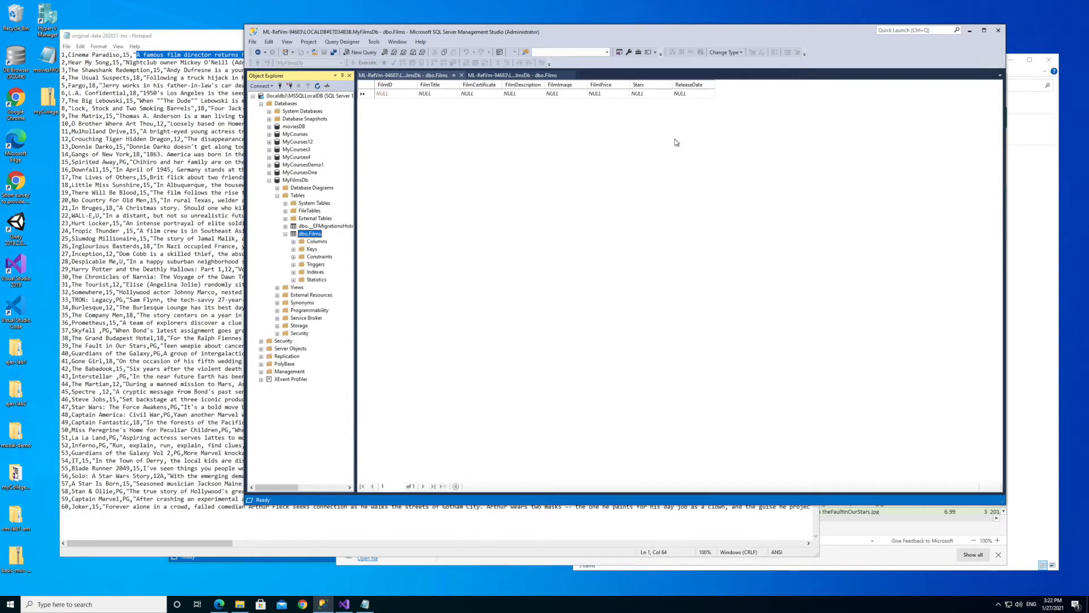
pyautogui.click(317, 85)
pyautogui.rightClick(304, 235)
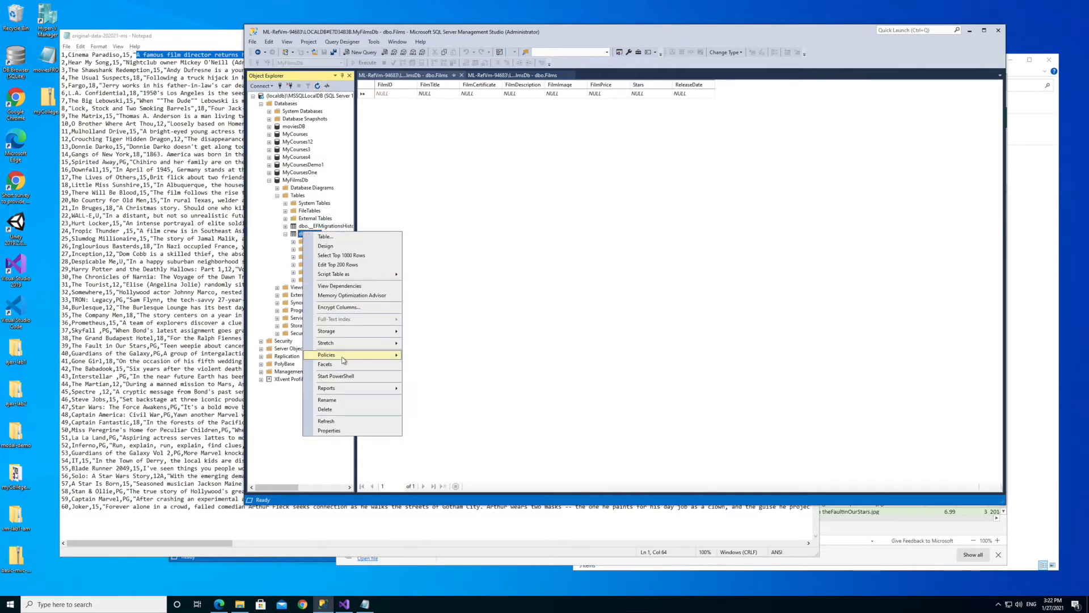
pyautogui.click(440, 288)
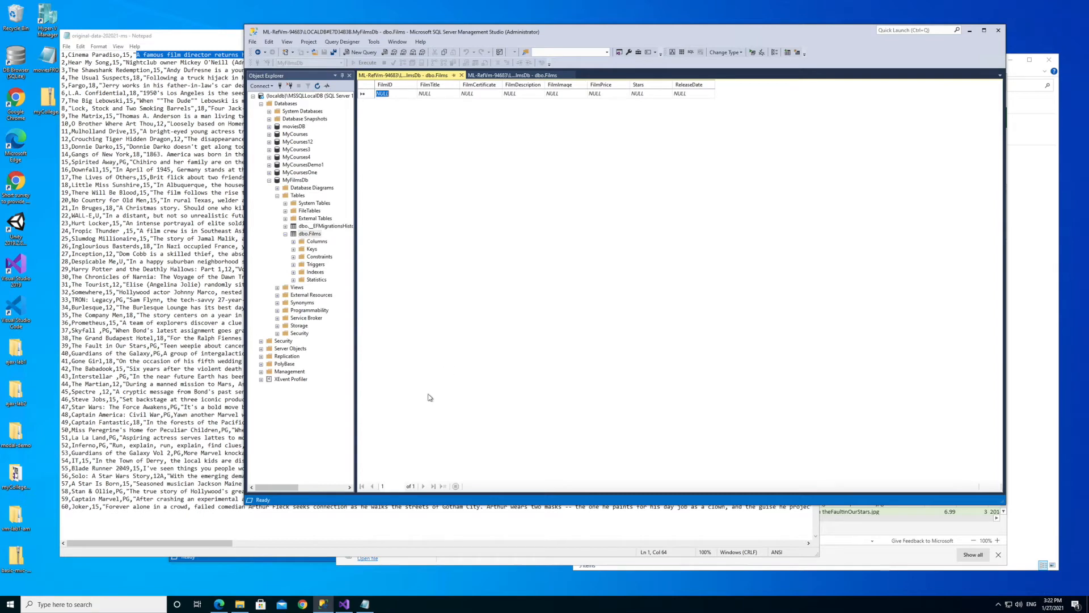
# Switch to Visual Studio, run BasicFilmDbProject with IIS Express, and look through the films on its Movie List page
pyautogui.click(345, 603)
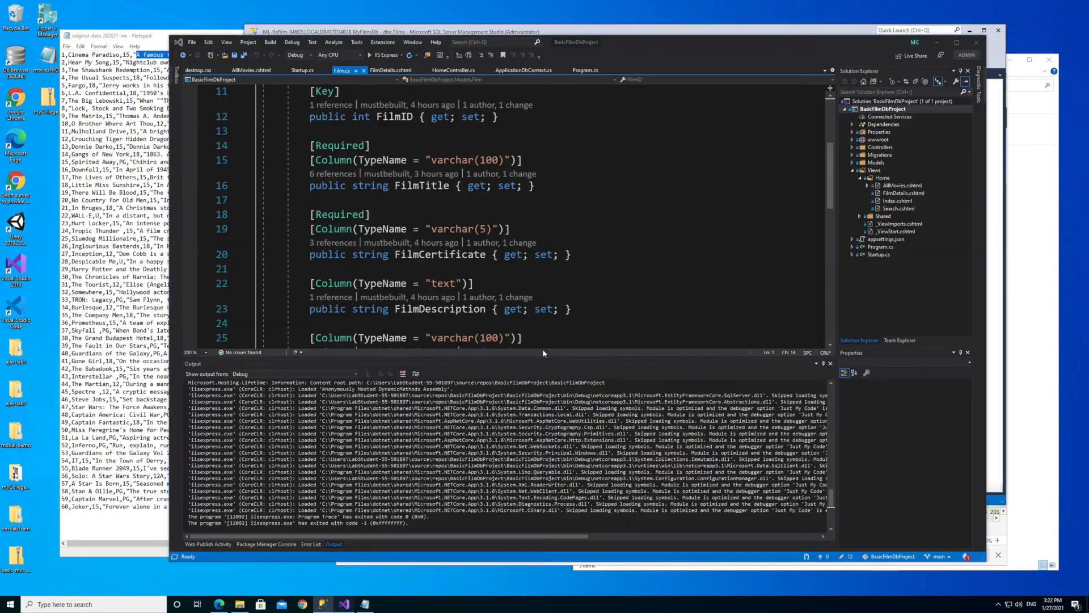
pyautogui.click(381, 54)
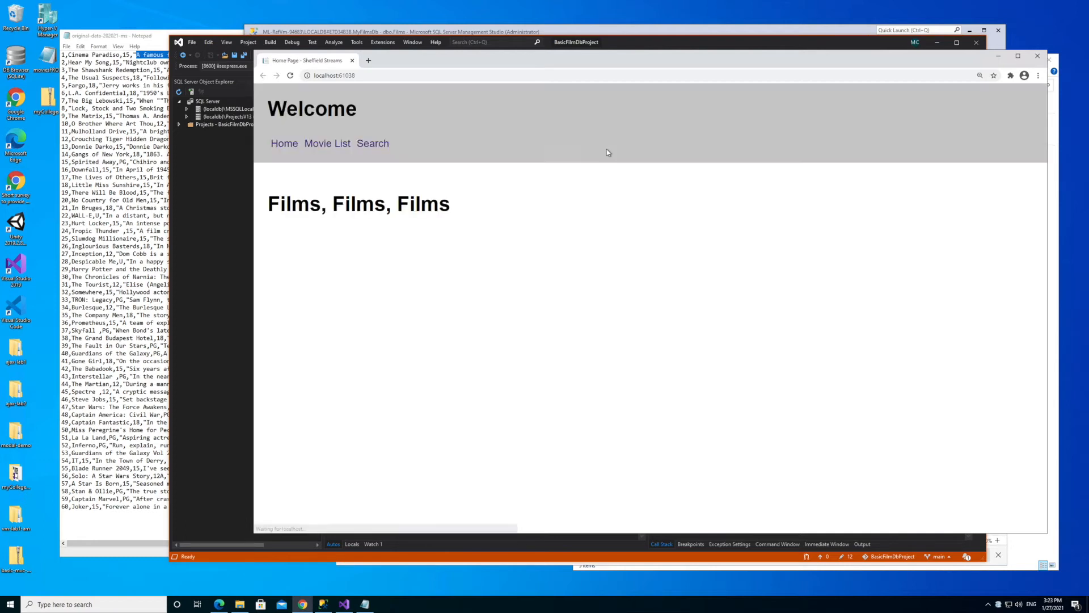
pyautogui.click(318, 147)
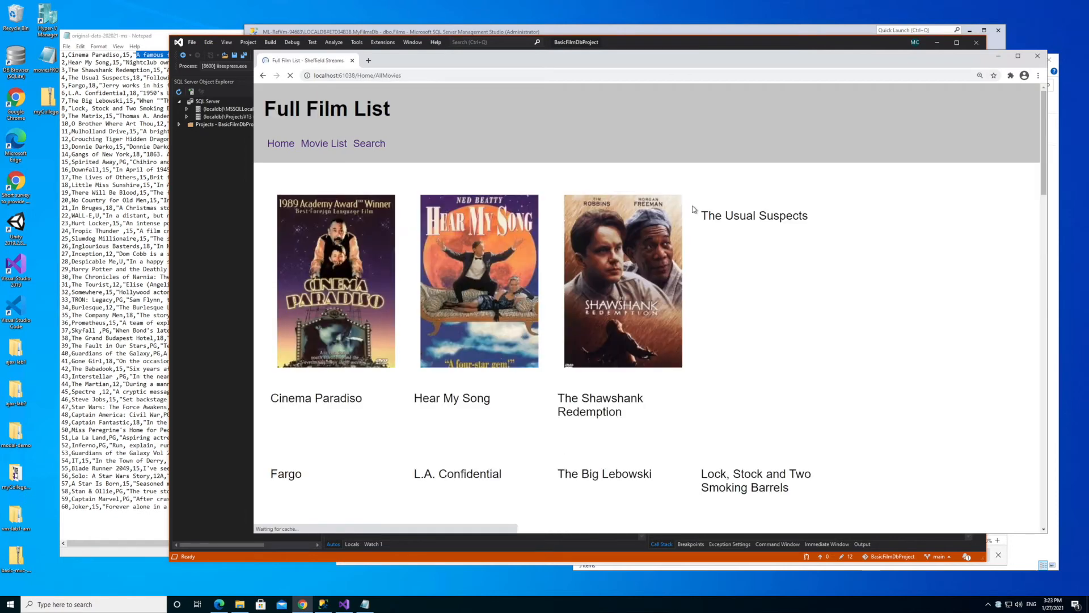
pyautogui.scroll(-2, 817, 347)
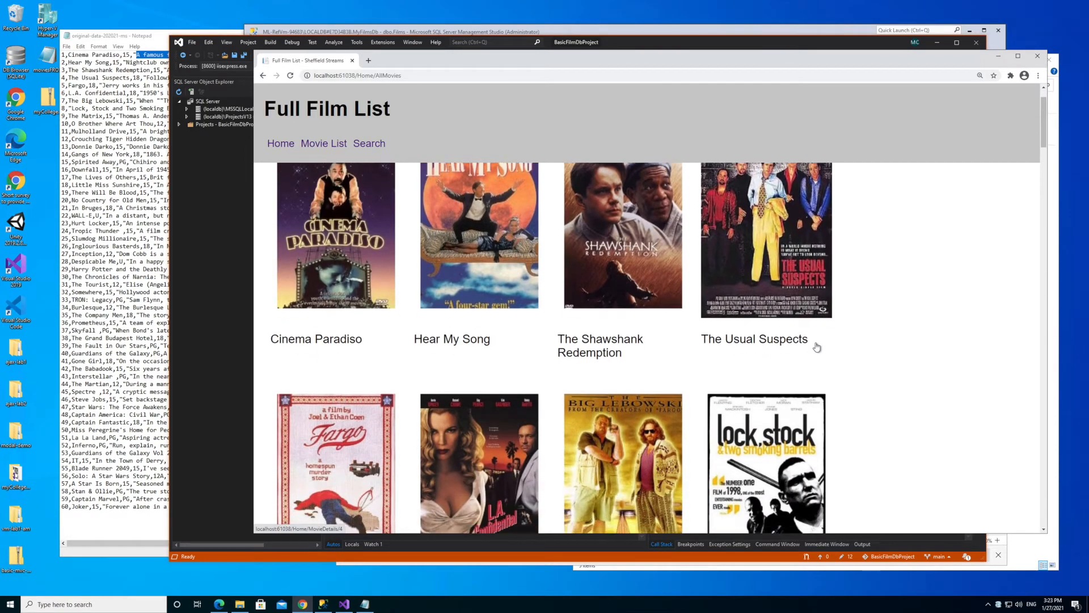
pyautogui.scroll(2, 817, 347)
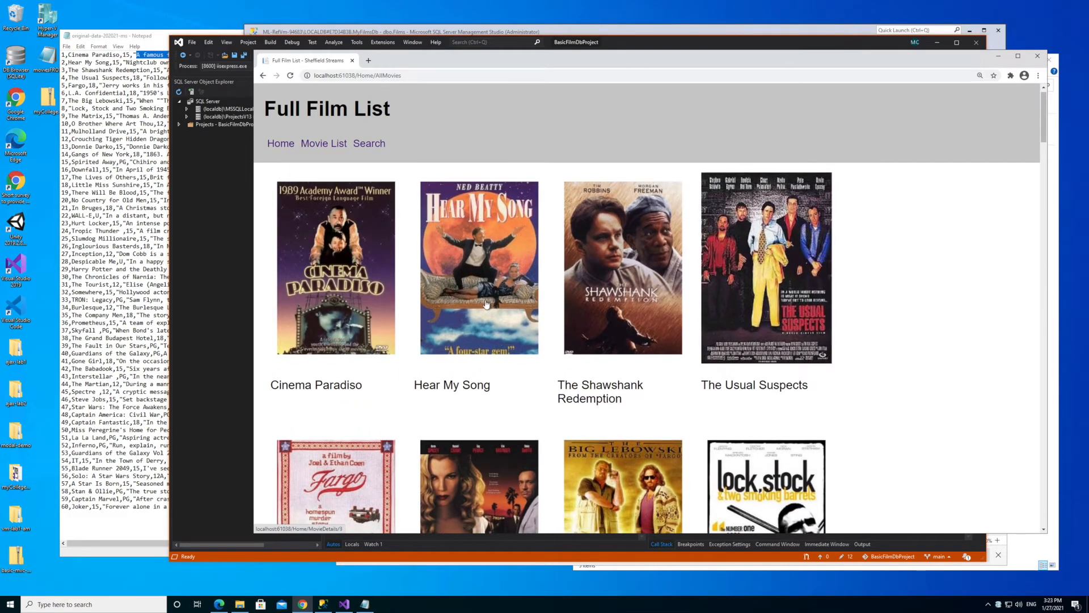
# Browse further down the Full Film List, open the details page for Fargo, and return to the list
pyautogui.scroll(-4, 771, 459)
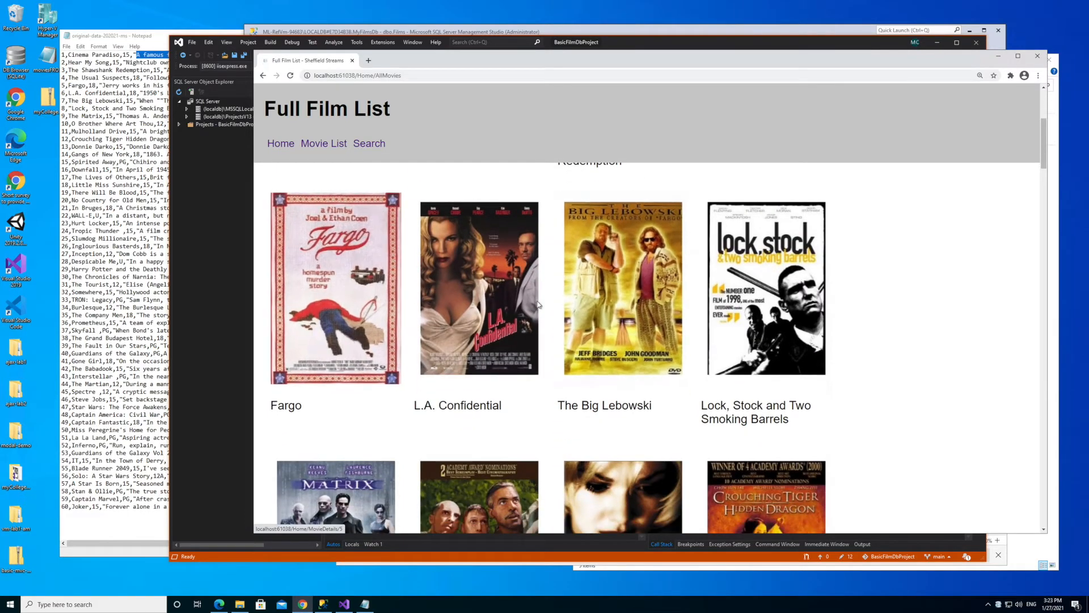
pyautogui.click(364, 350)
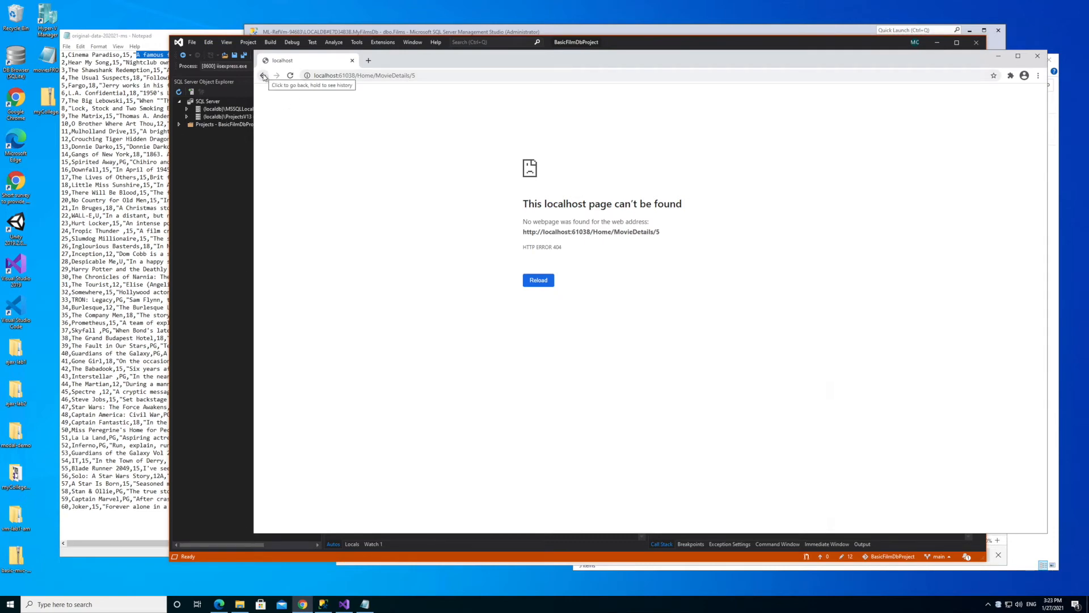
pyautogui.click(263, 76)
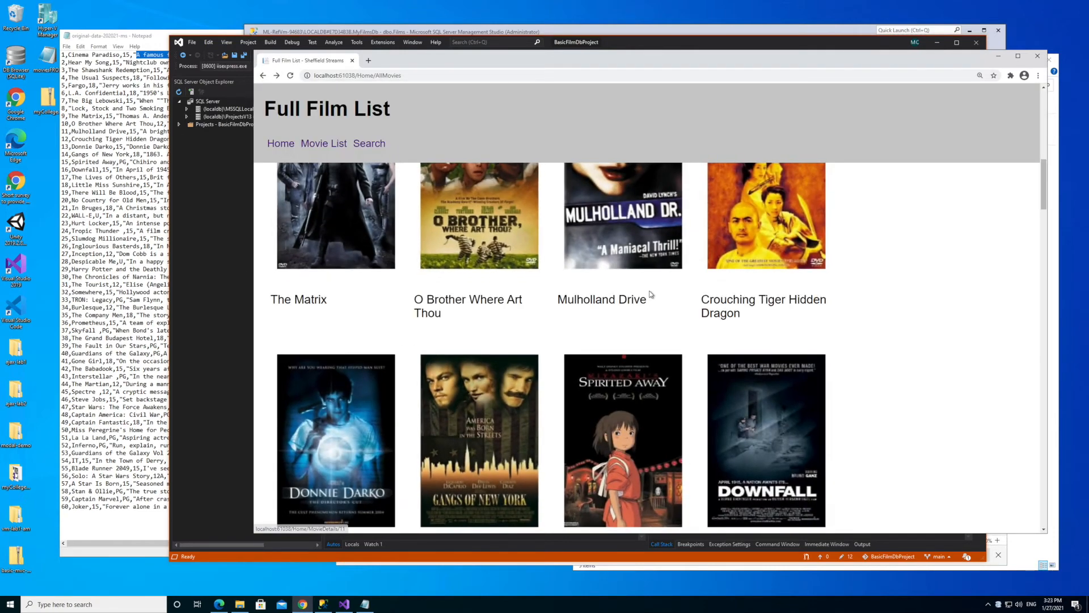
# In Visual Studio, expand the MSSQLLocalDB server down to the MyFilmsDb tables and view the data of dbo.Films
pyautogui.click(225, 260)
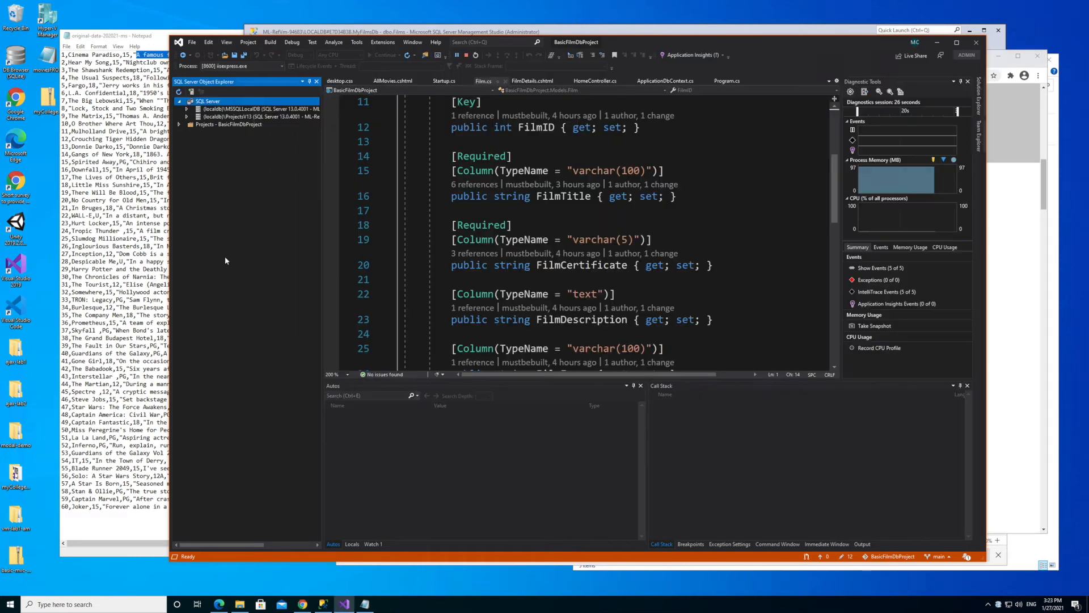
pyautogui.click(187, 109)
pyautogui.click(194, 116)
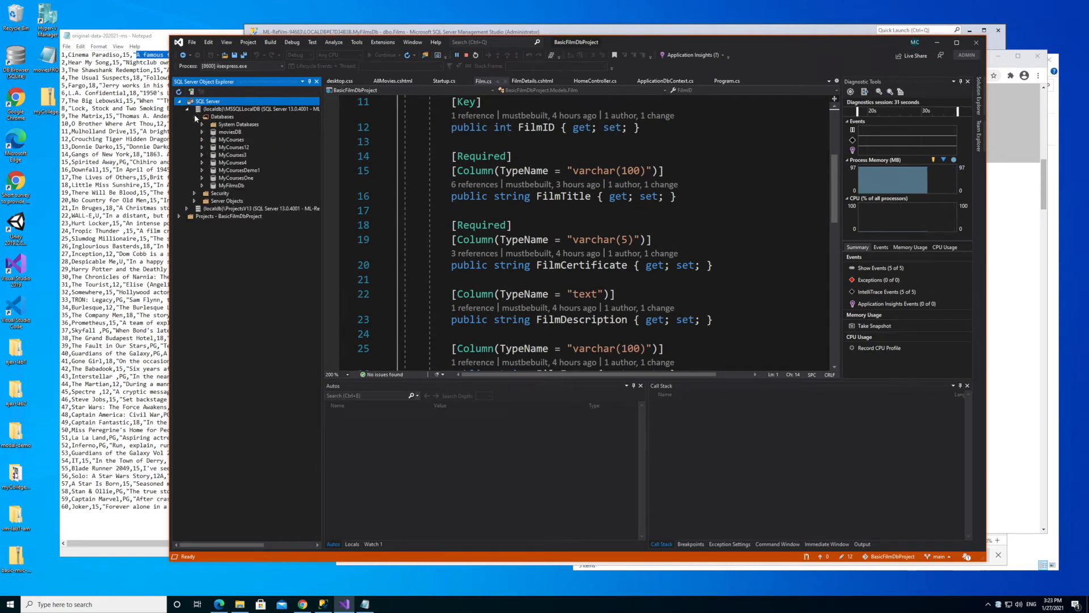
pyautogui.click(205, 186)
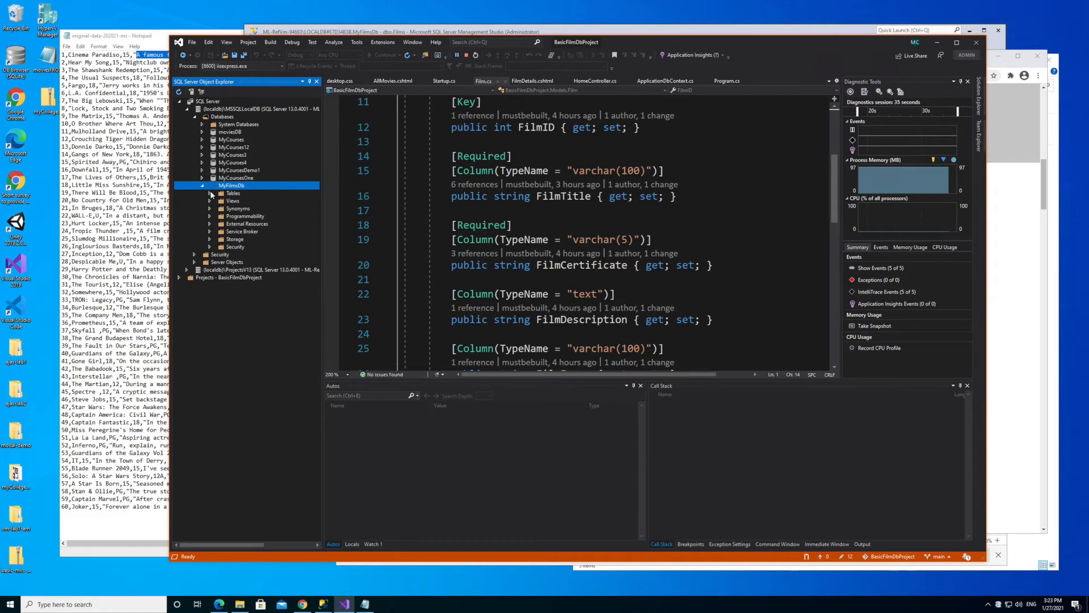
pyautogui.click(210, 193)
pyautogui.click(243, 223)
pyautogui.rightClick(244, 224)
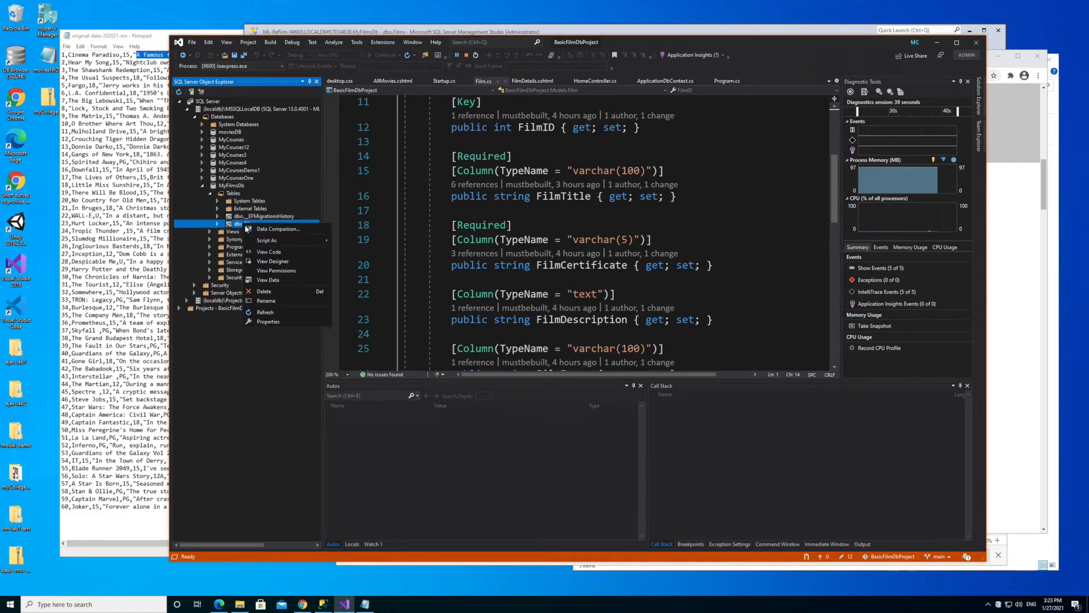
pyautogui.click(268, 280)
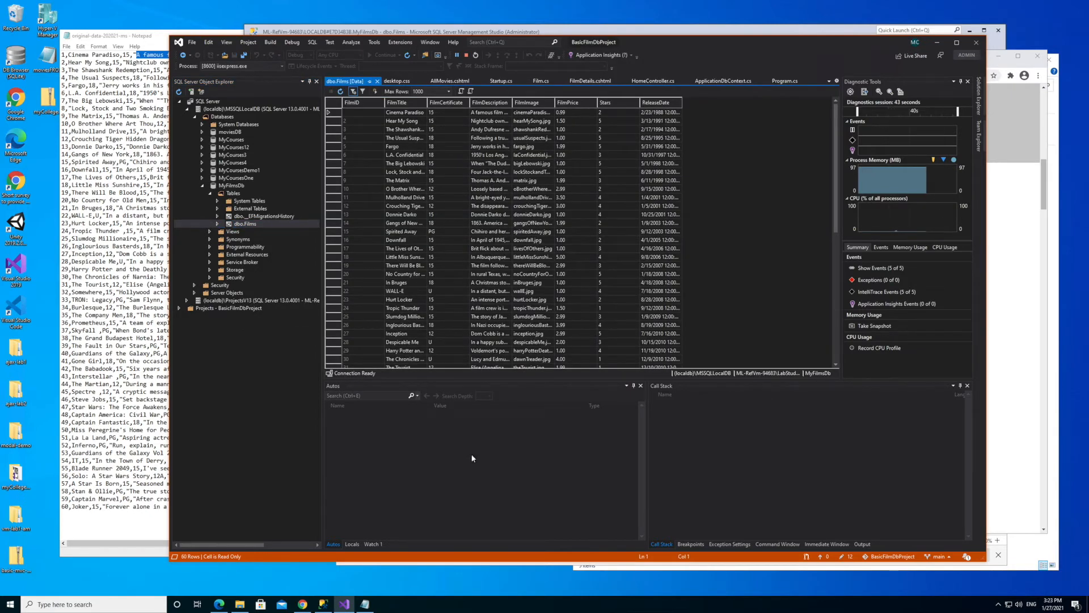
# Switch to SQL Server Management Studio and refresh the dbo.Films table and the MyFilmsDb database
pyautogui.click(323, 603)
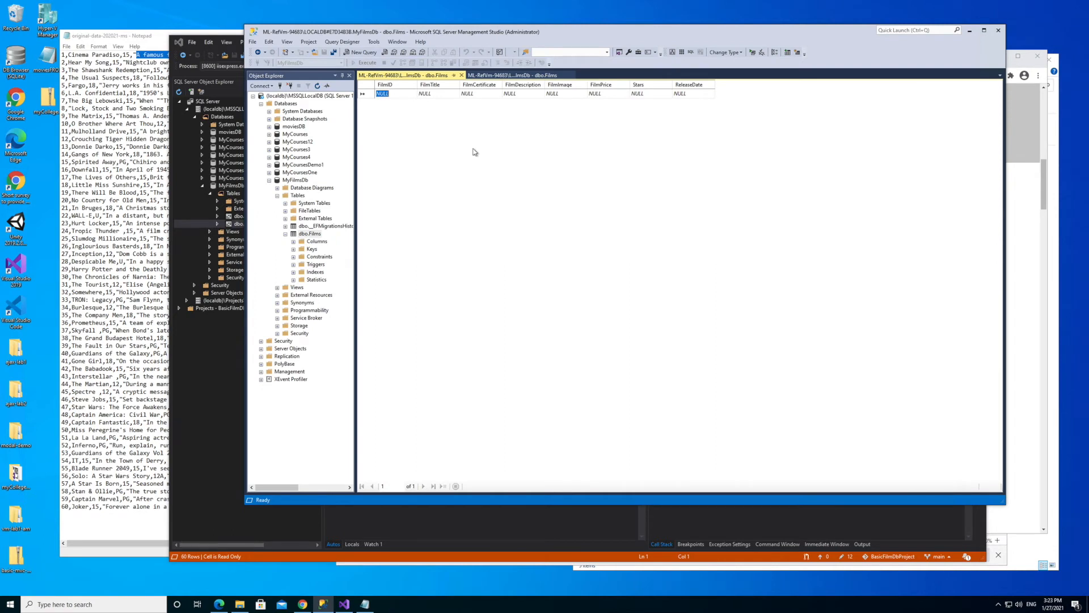
pyautogui.rightClick(312, 233)
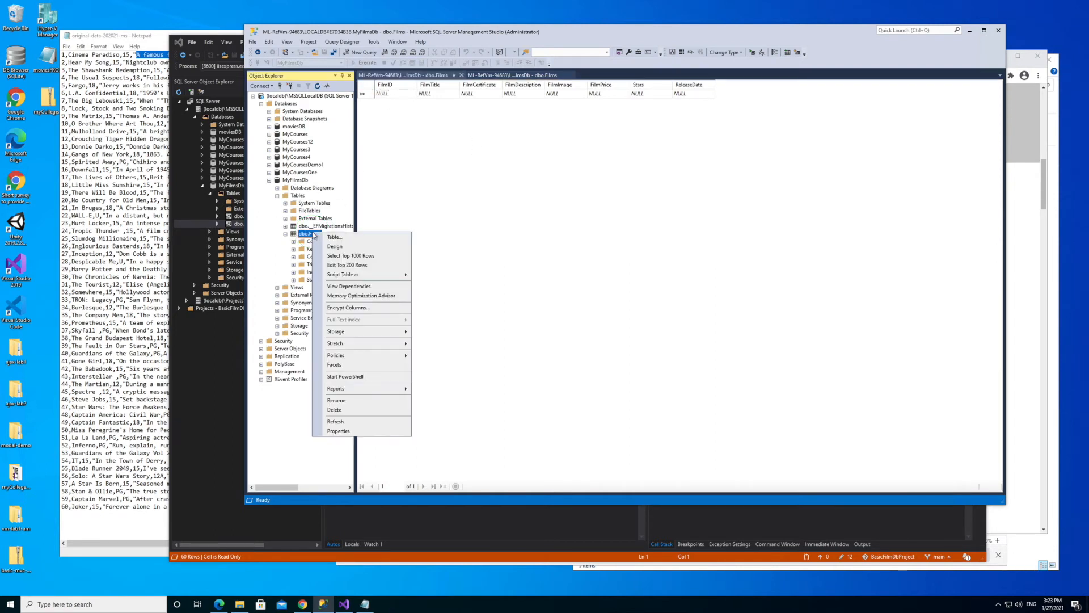
pyautogui.click(350, 422)
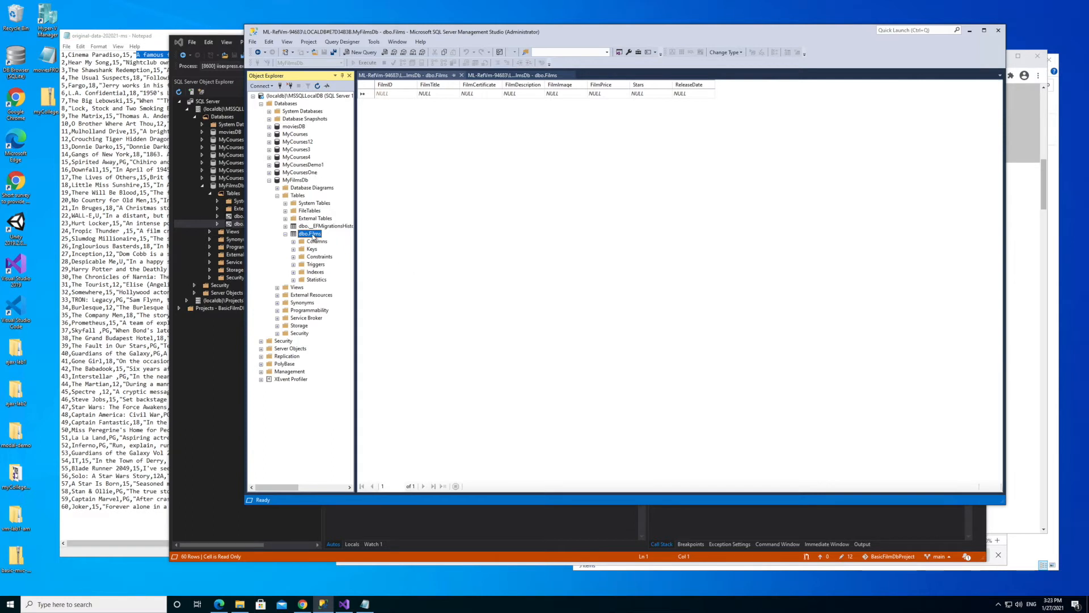
pyautogui.rightClick(297, 181)
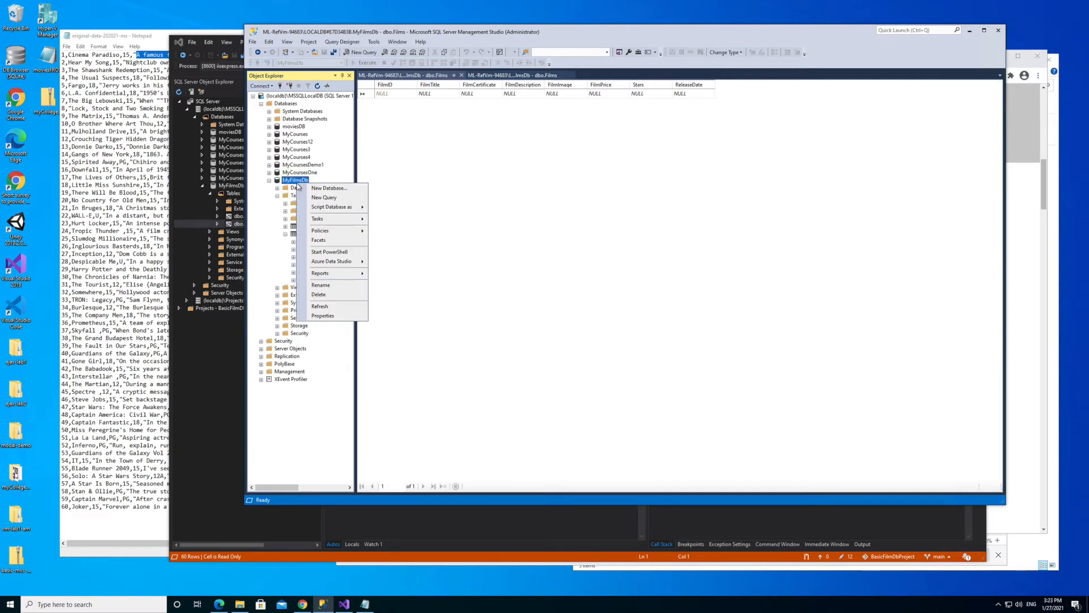
pyautogui.click(319, 306)
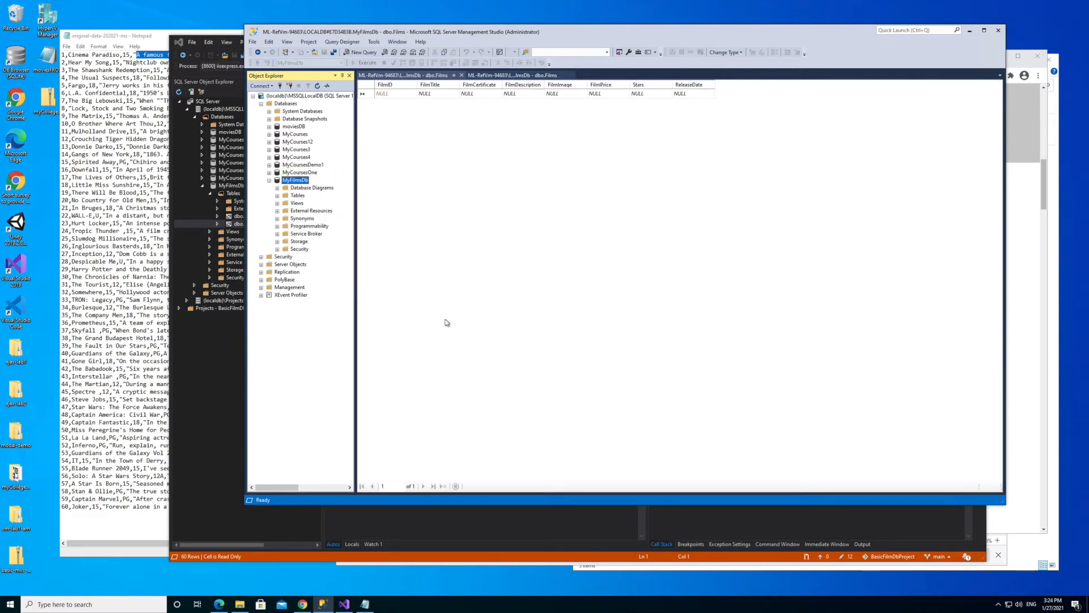
# Close the open dbo.Films data and design documents, and refresh MyFilmsDb again
pyautogui.click(461, 75)
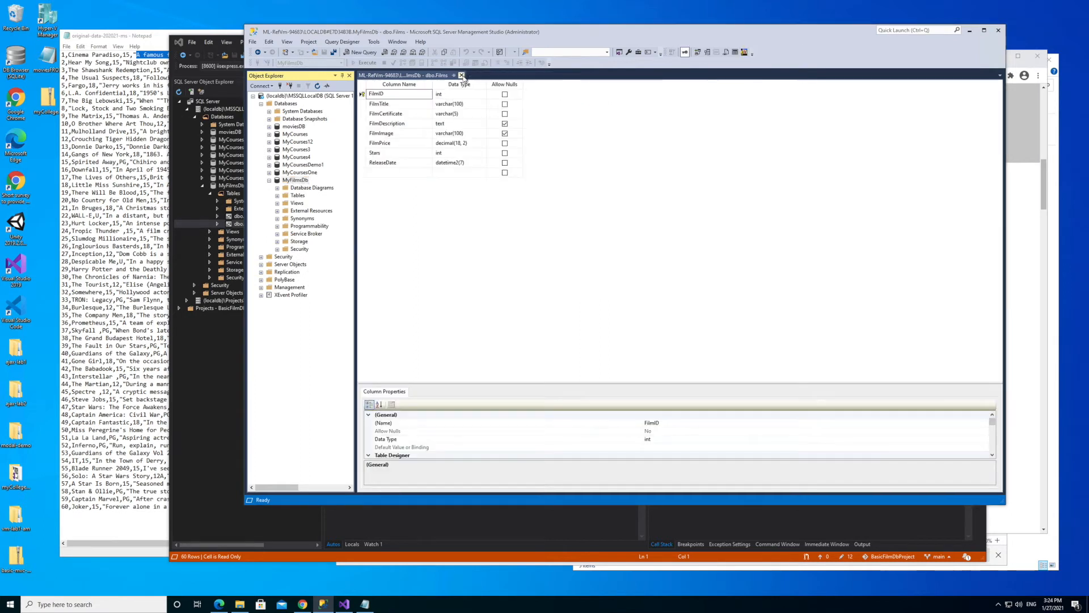
pyautogui.click(462, 75)
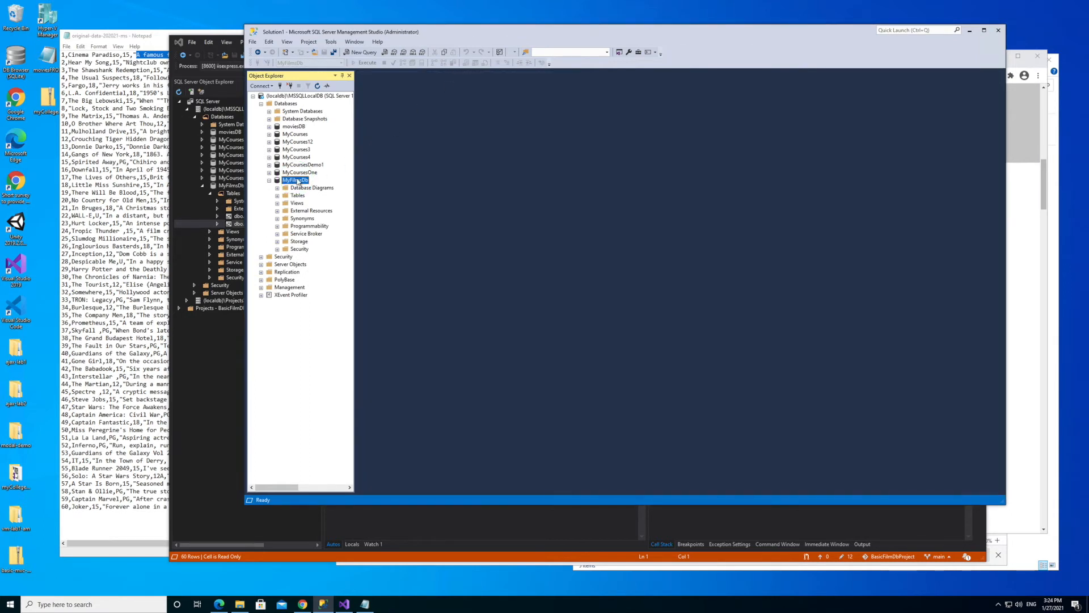
pyautogui.rightClick(298, 181)
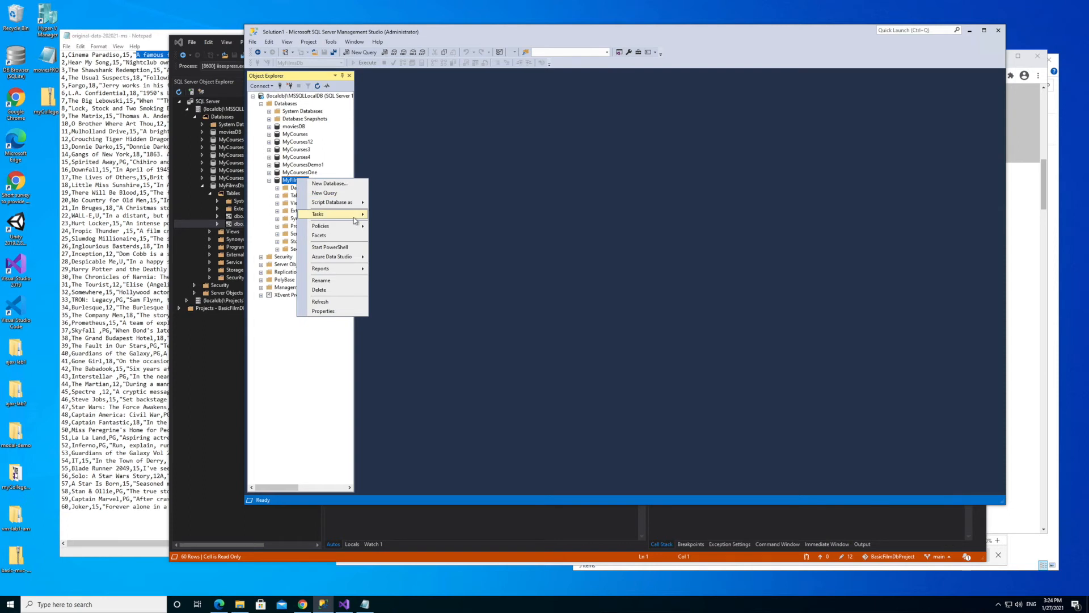
pyautogui.click(339, 302)
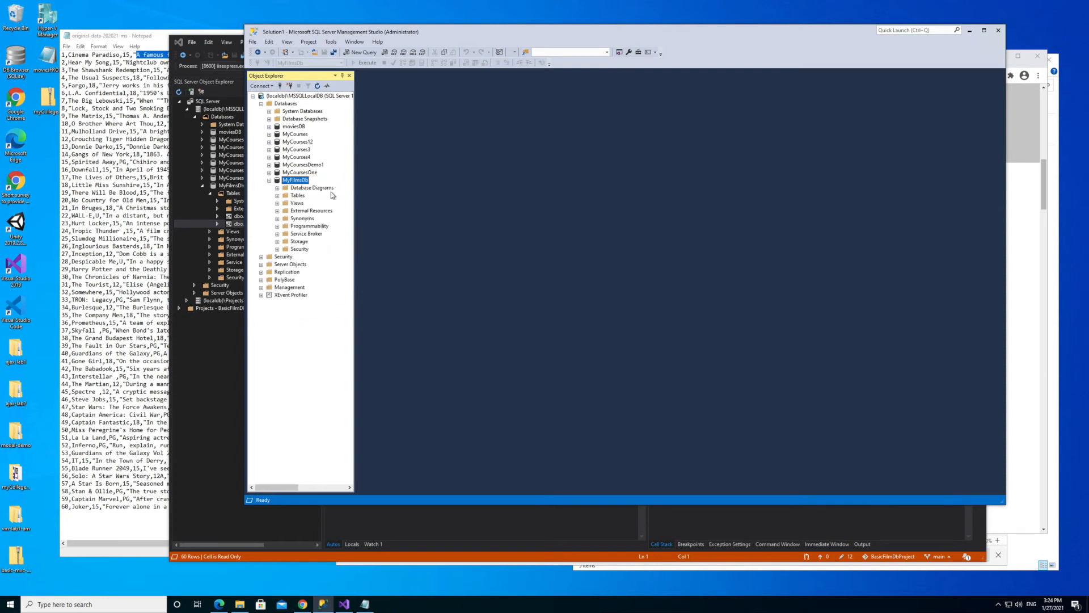
# Open the top 200 rows of the dbo.Films table in MyFilmsDb to check the imported records
pyautogui.click(277, 195)
pyautogui.click(300, 234)
pyautogui.rightClick(301, 236)
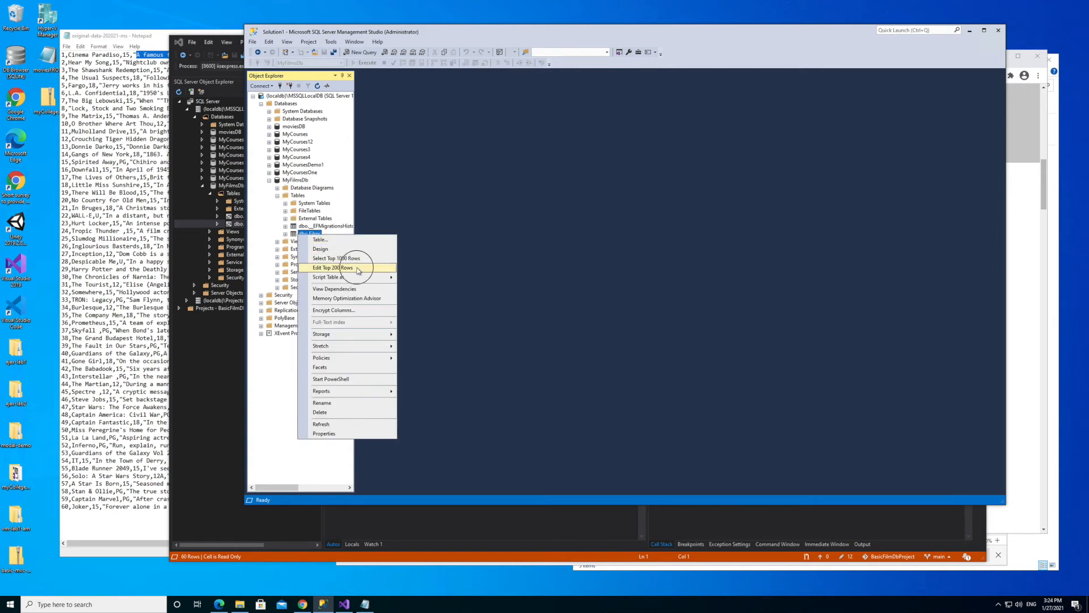
pyautogui.click(346, 268)
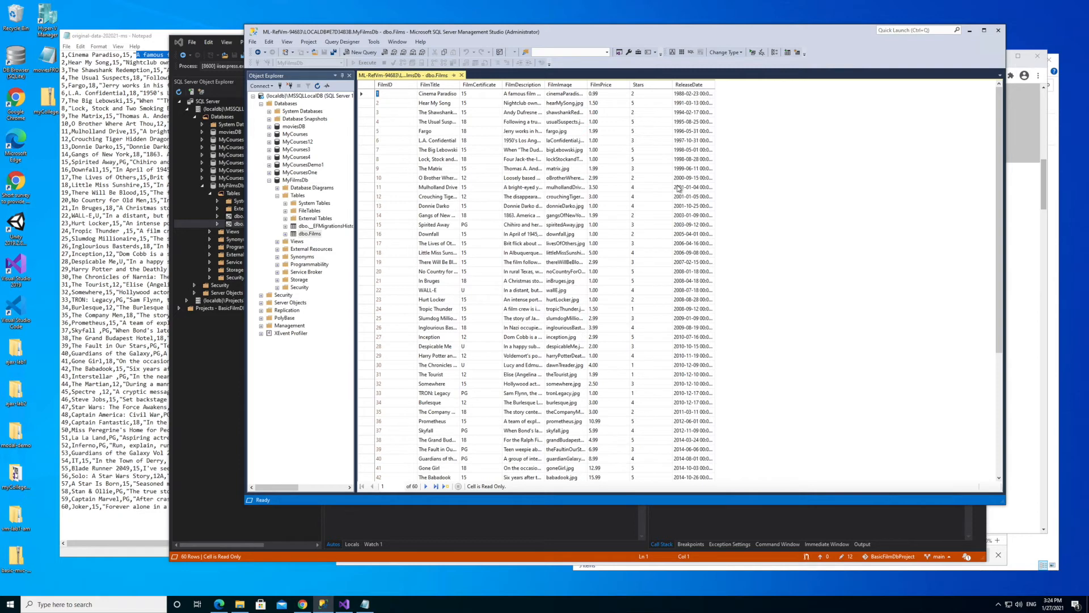
pyautogui.click(269, 180)
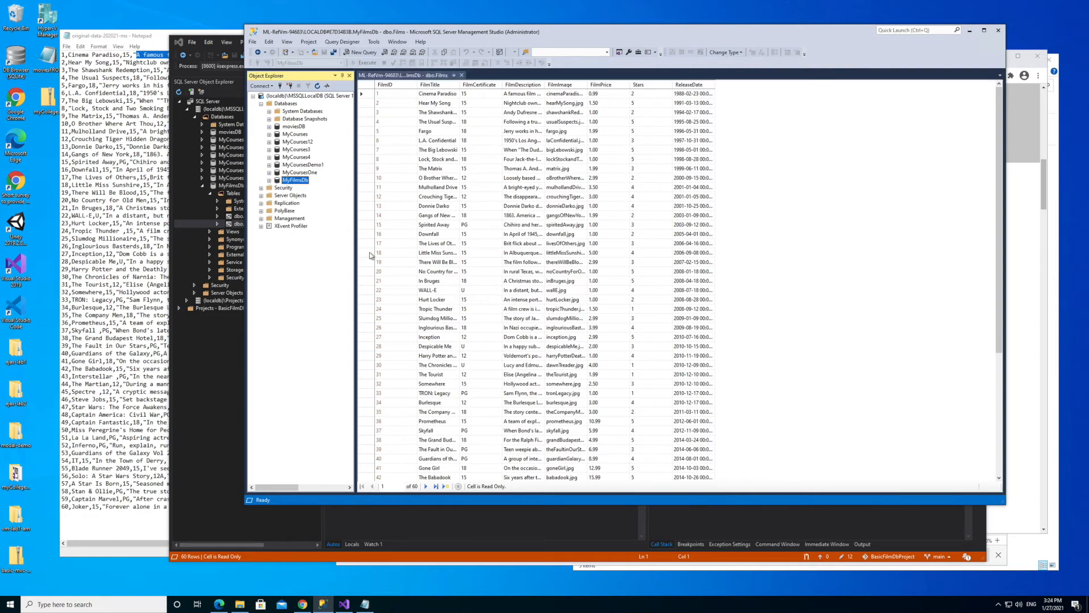
pyautogui.click(269, 180)
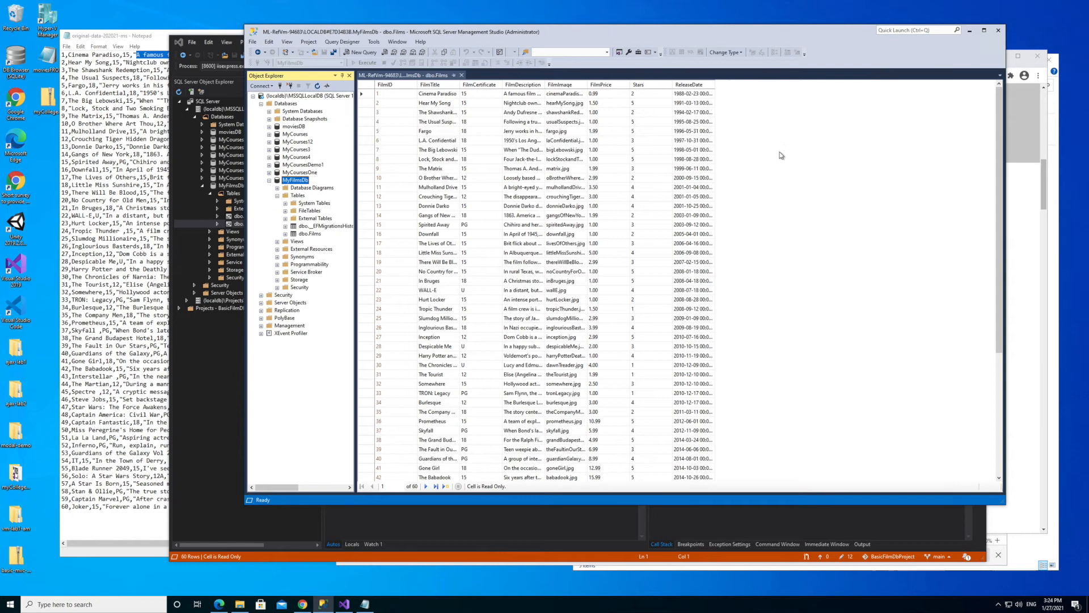
# Start the data import wizard for MyFilmsDb, move its window over the data grid, and choose Flat File Source as the data source
pyautogui.rightClick(291, 180)
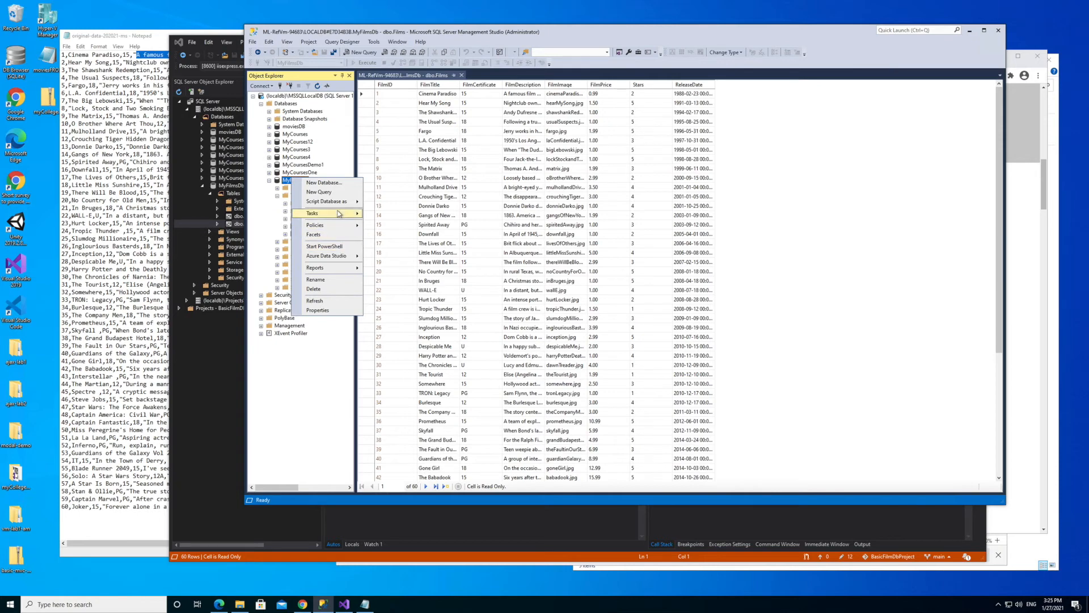
pyautogui.moveTo(339, 214)
pyautogui.click(430, 388)
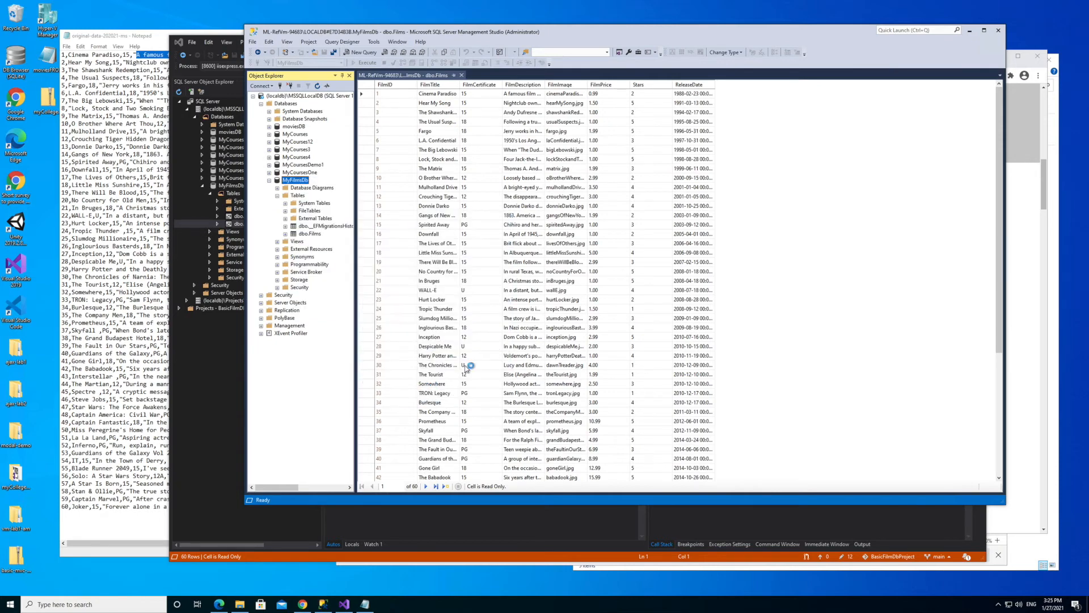
pyautogui.click(209, 241)
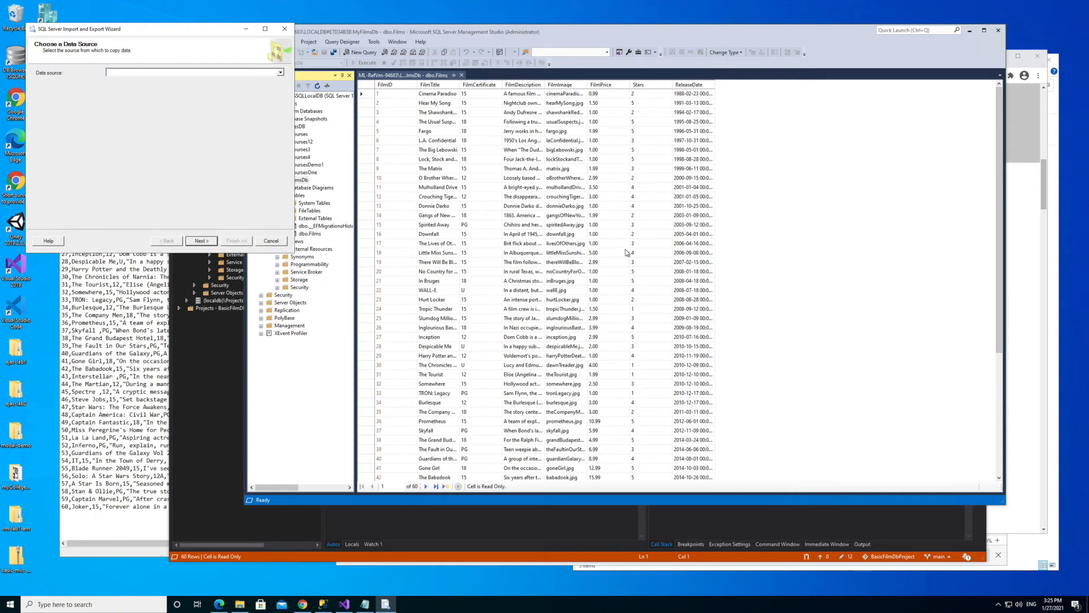
pyautogui.moveTo(222, 29); pyautogui.dragTo(679, 172)
pyautogui.click(738, 215)
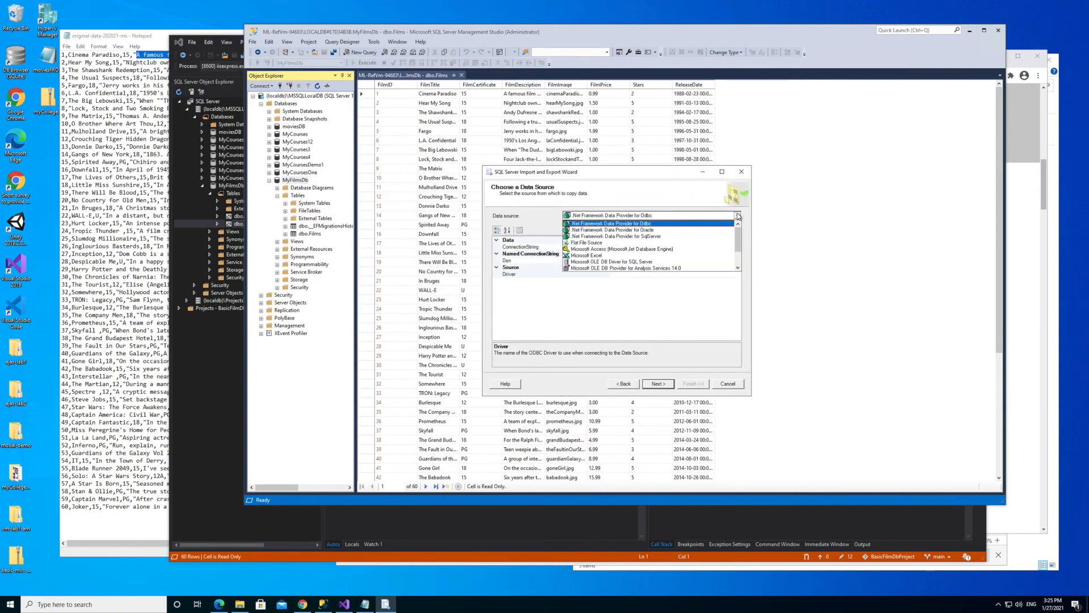
pyautogui.click(710, 244)
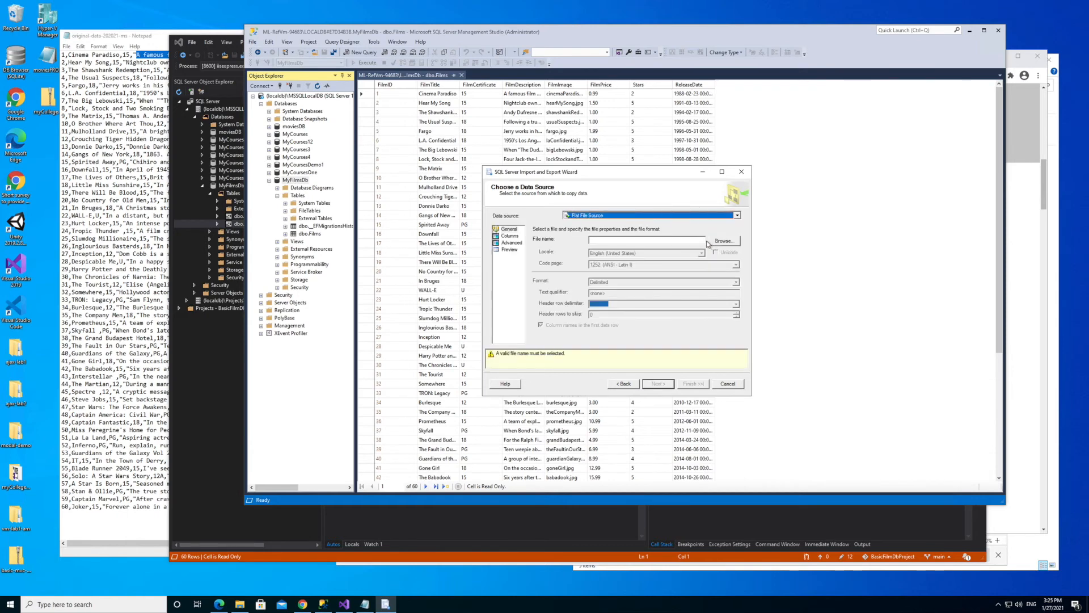
# Select the CSV file original-data-202021-ms from the Desktop as the source file
pyautogui.click(724, 240)
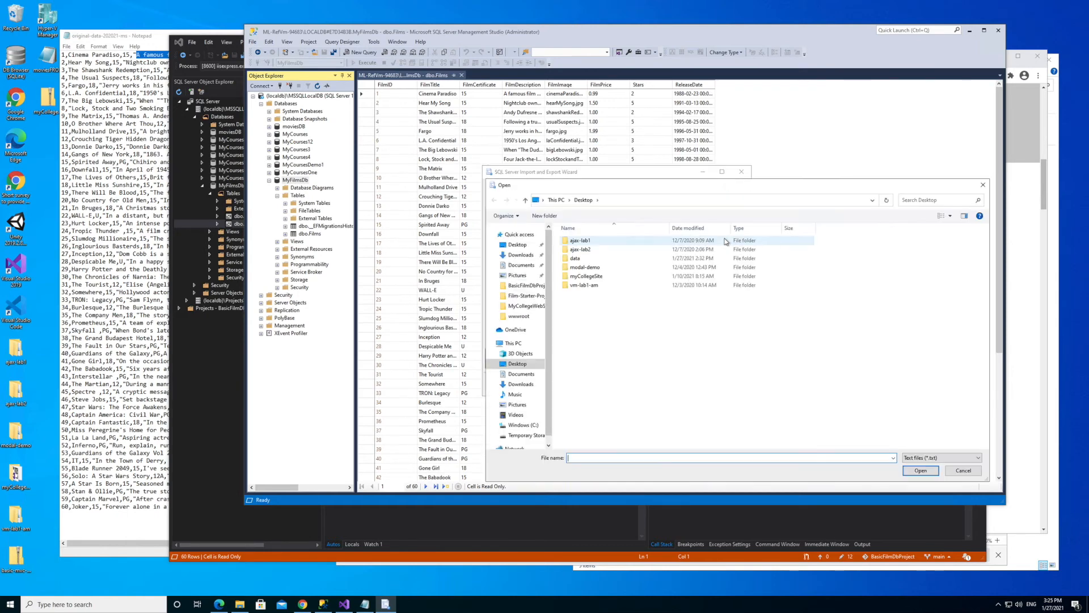
pyautogui.click(510, 365)
pyautogui.click(976, 458)
pyautogui.click(952, 473)
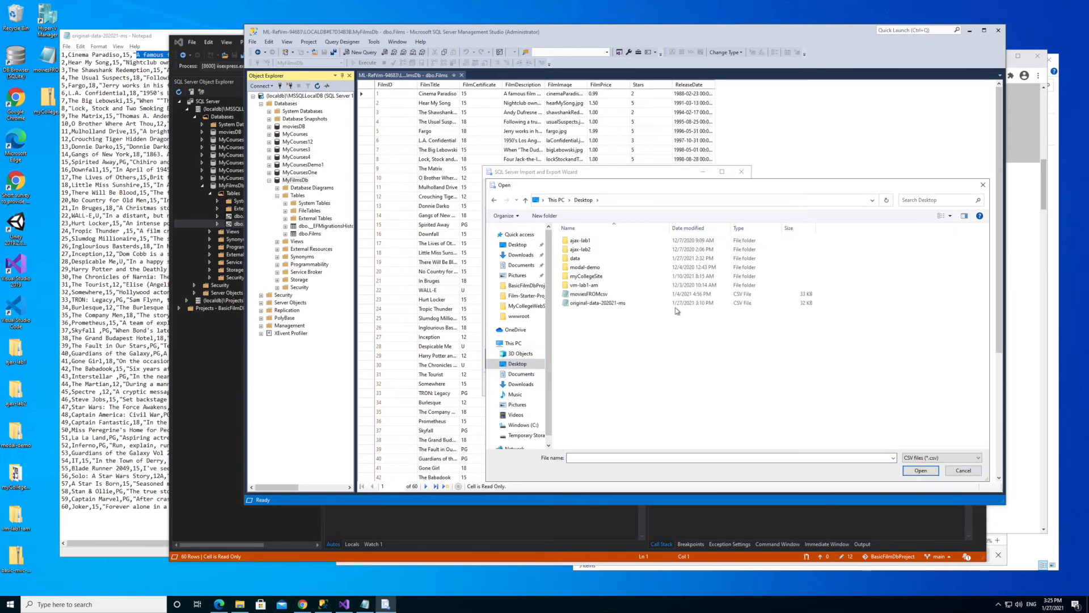
pyautogui.doubleClick(585, 303)
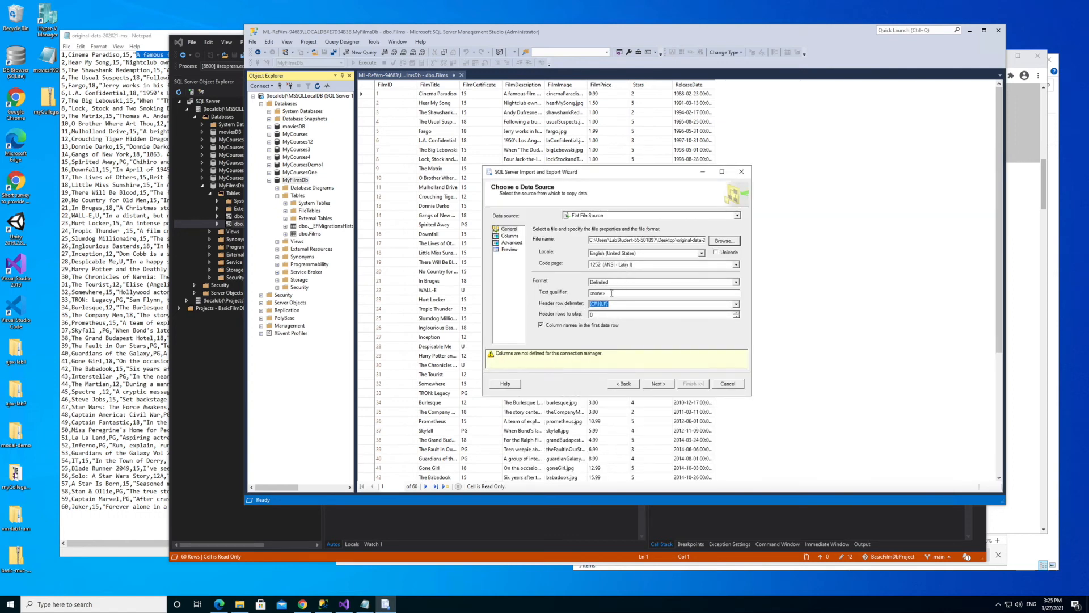
# Set the text qualifier to a double quote, turn off column names in the first data row, and check the column preview
pyautogui.click(601, 292)
pyautogui.write('"')
pyautogui.click(568, 326)
pyautogui.click(509, 236)
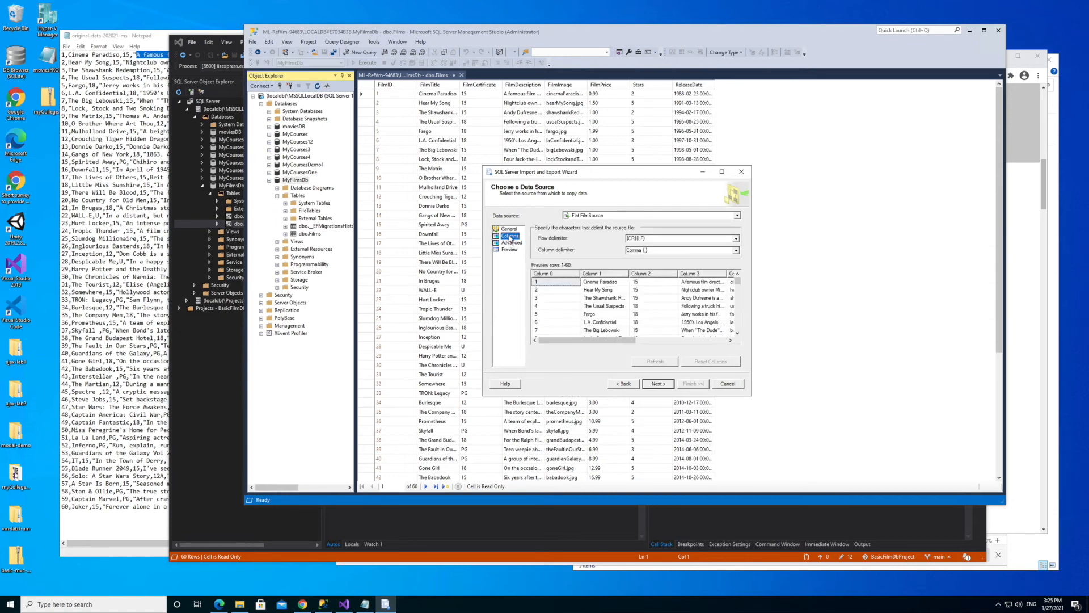
pyautogui.moveTo(630, 340); pyautogui.dragTo(567, 339)
# Have the wizard suggest the source column data types, with string column padding enabled and its percentage raised
pyautogui.click(512, 243)
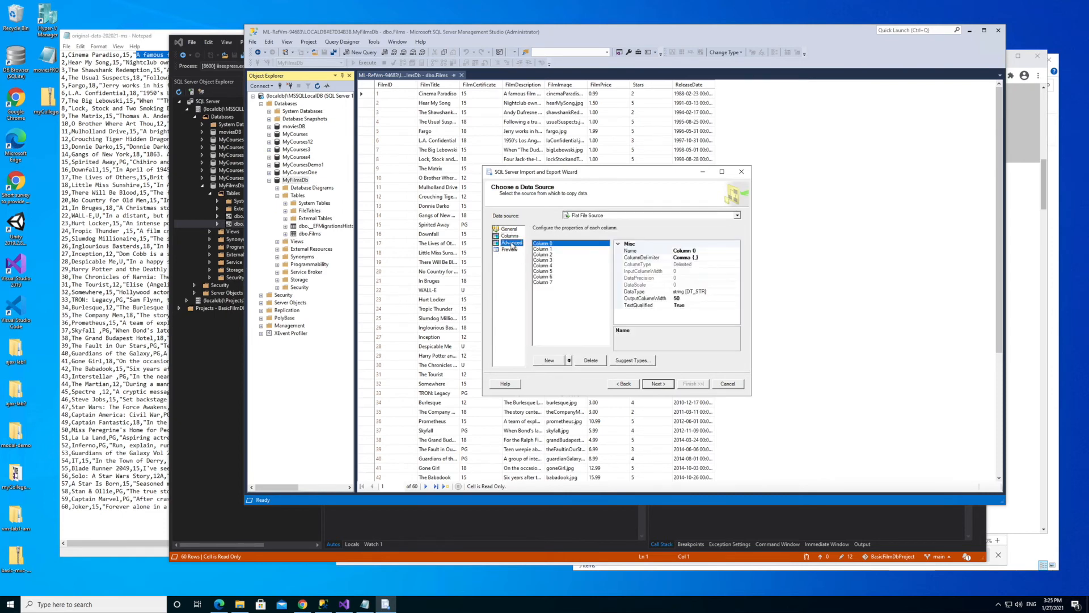
pyautogui.click(627, 361)
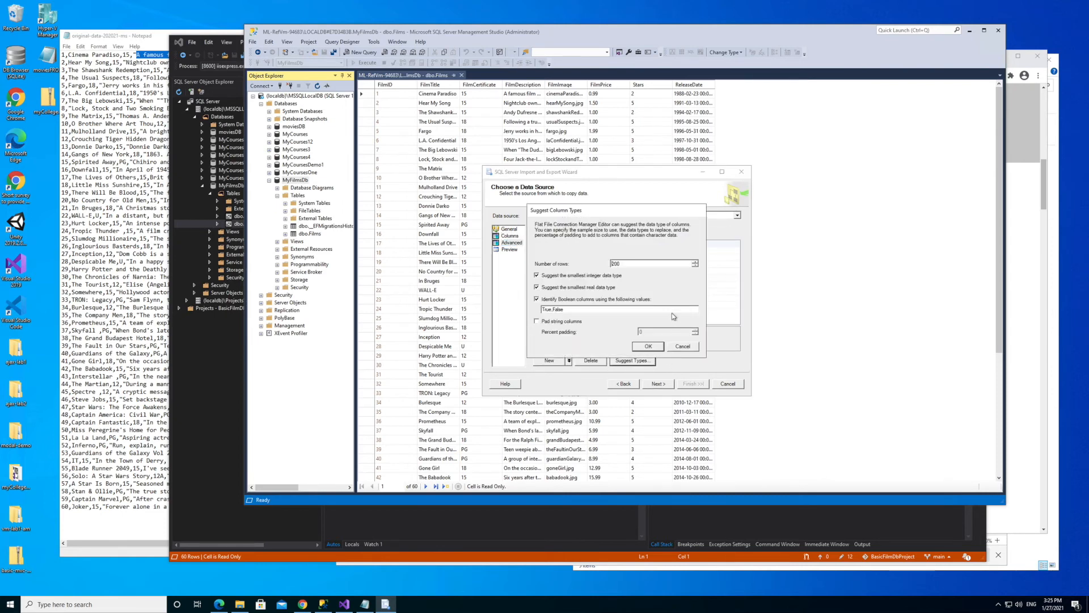
pyautogui.click(536, 321)
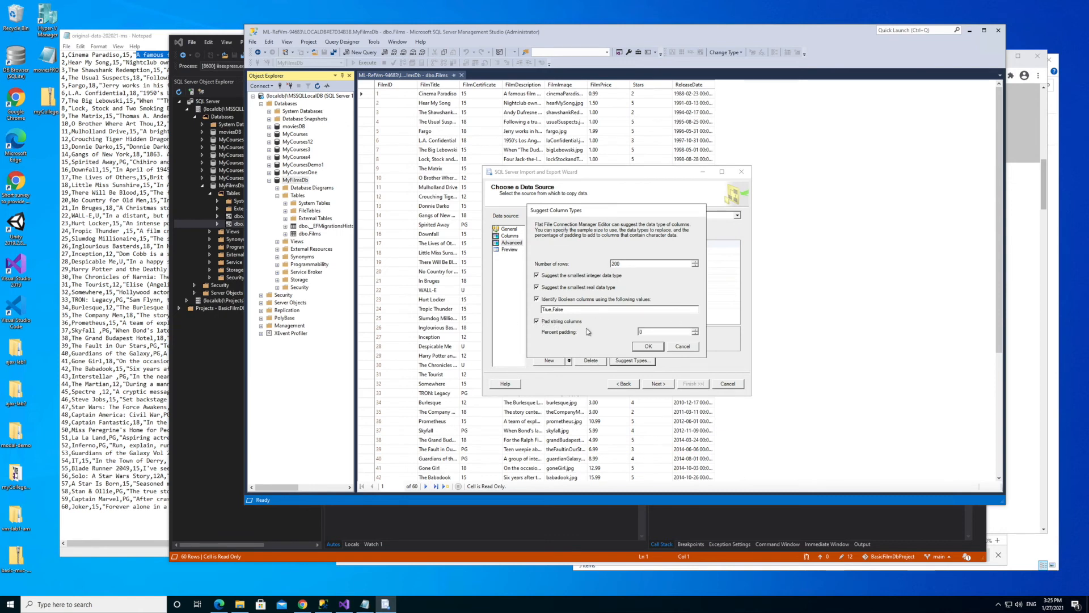
pyautogui.doubleClick(696, 330)
pyautogui.click(648, 348)
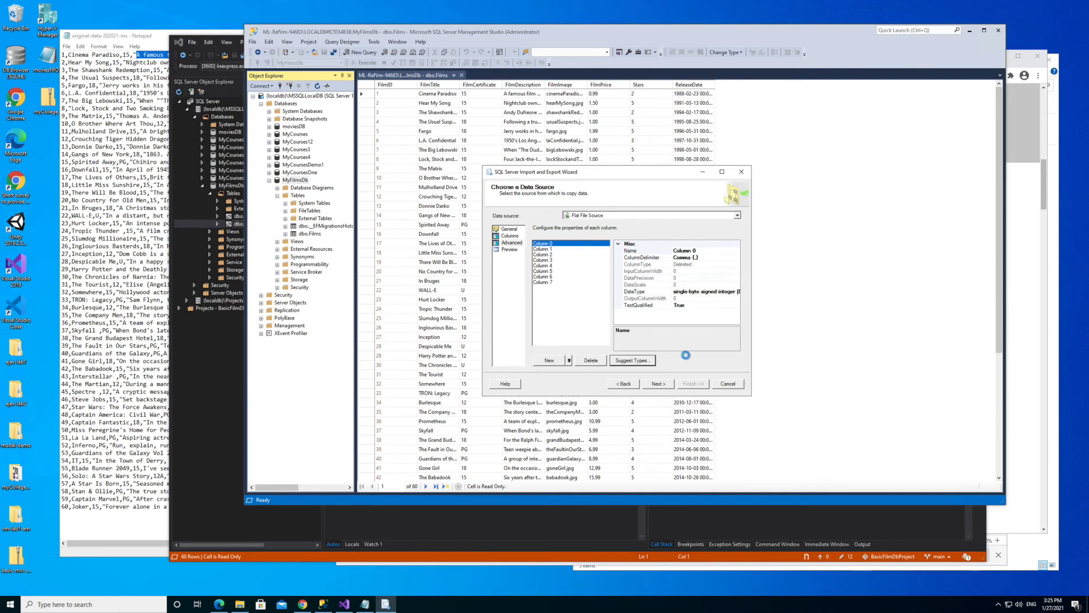
# Choose SQL Server Native Client 11.0 as the import destination, keeping the (localdb)\MSSQLLocalDB server, Windows authentication and the MyFilmsDb database
pyautogui.click(657, 384)
pyautogui.click(704, 216)
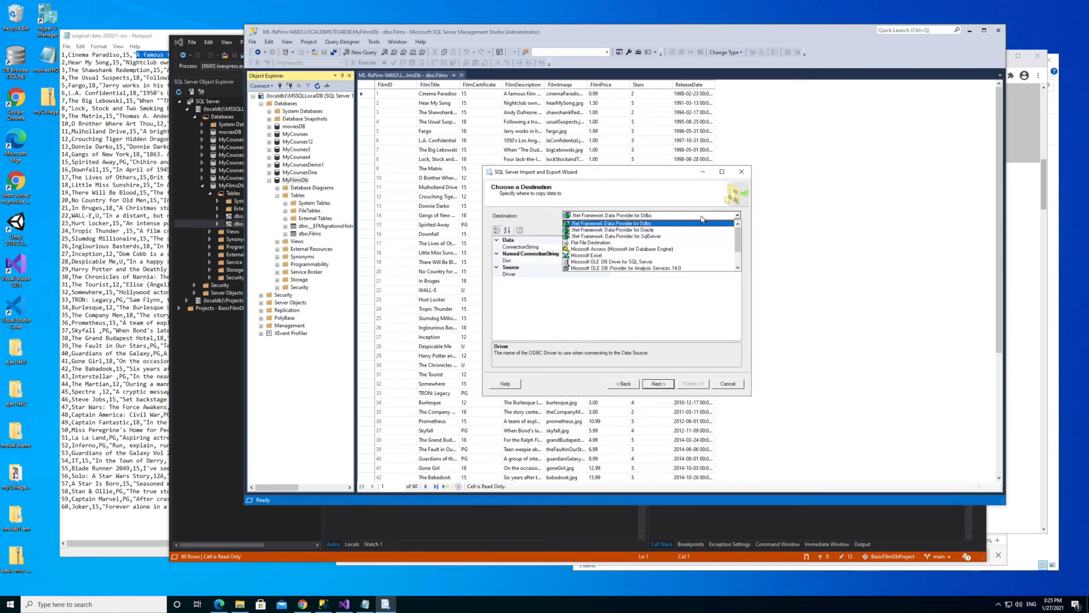
pyautogui.click(741, 242)
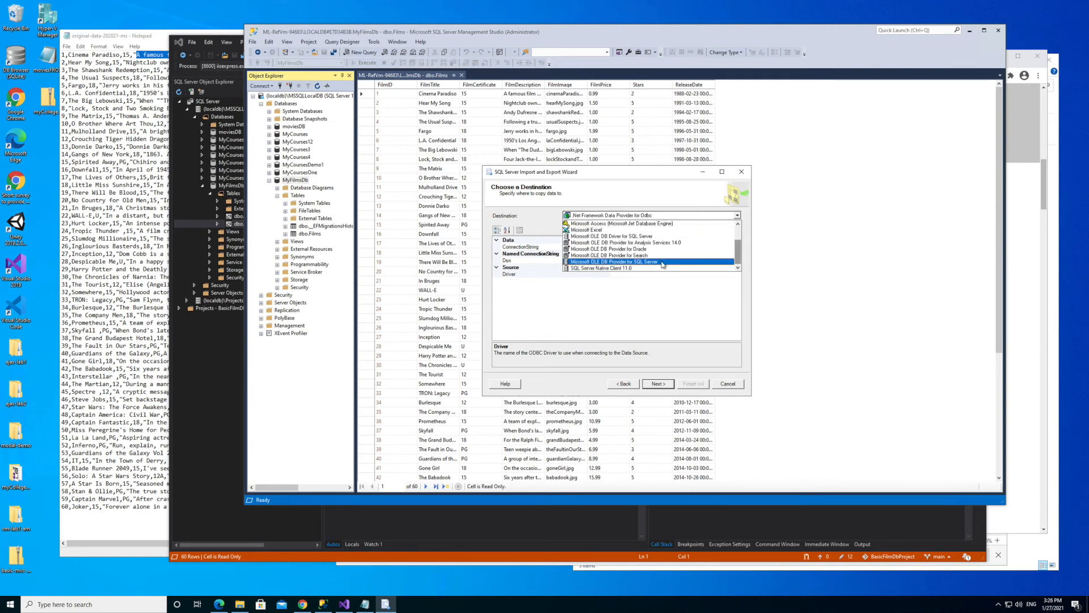
pyautogui.click(655, 267)
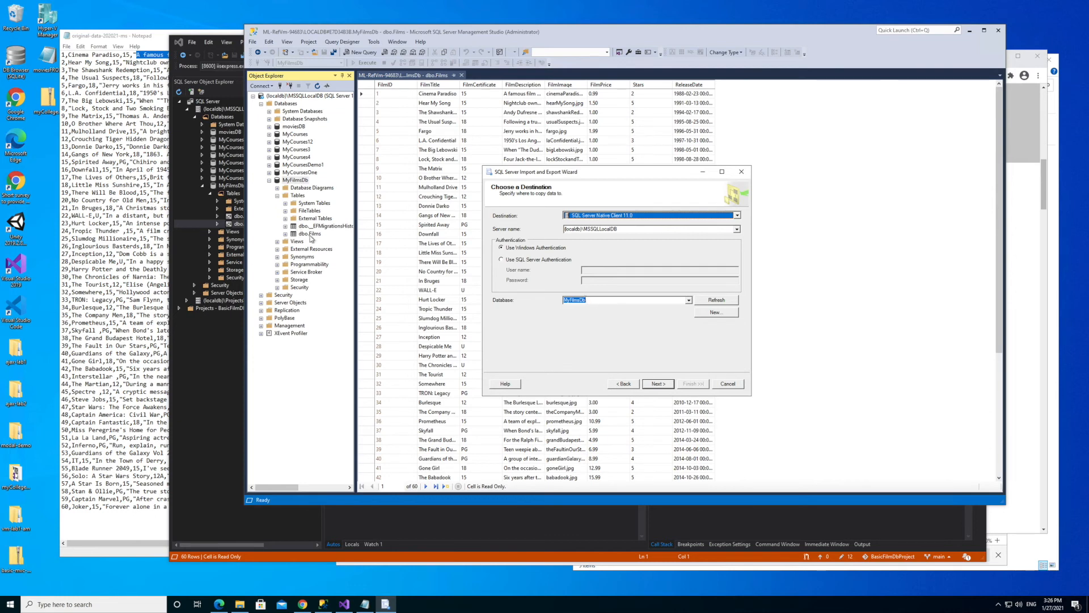
pyautogui.click(659, 385)
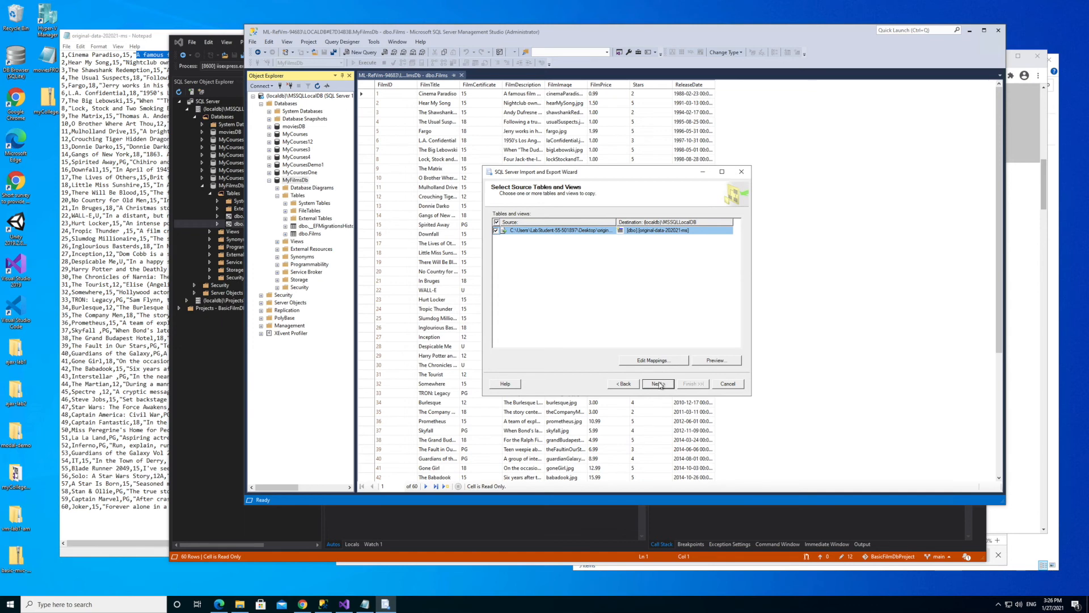
# Keep the new original-data-202021-ms destination table, review its data type mapping, run the import immediately and close the wizard
pyautogui.click(660, 384)
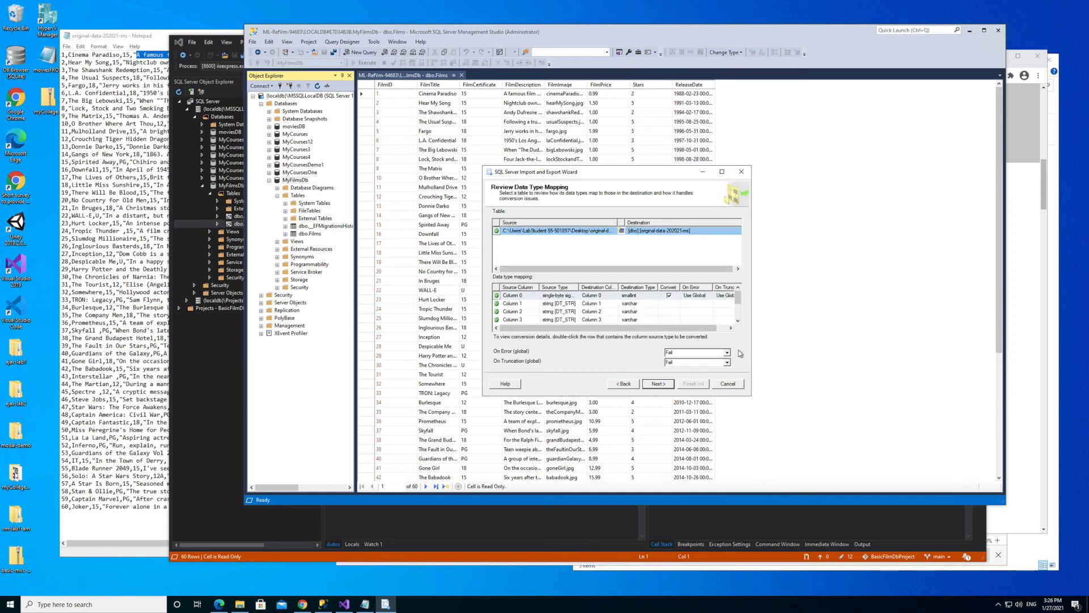
pyautogui.moveTo(751, 395); pyautogui.dragTo(779, 436)
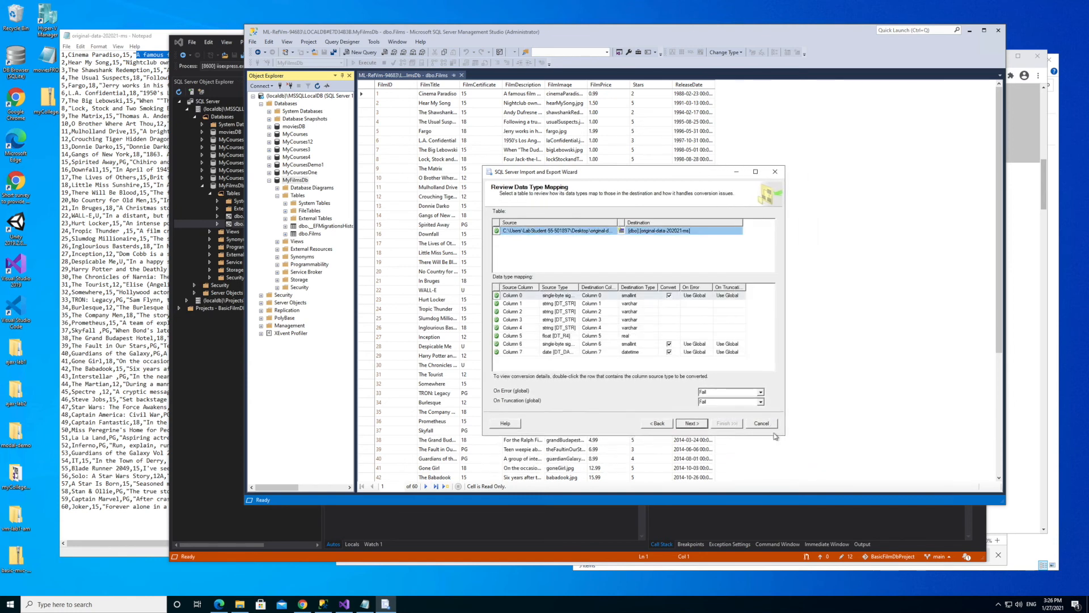
pyautogui.click(694, 424)
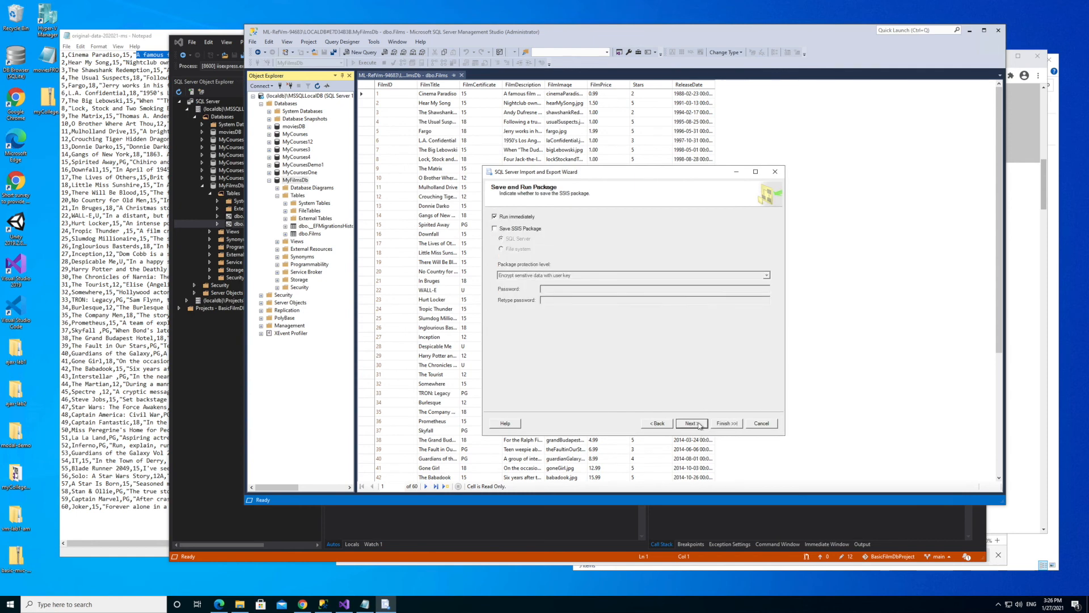
pyautogui.click(696, 426)
pyautogui.click(726, 423)
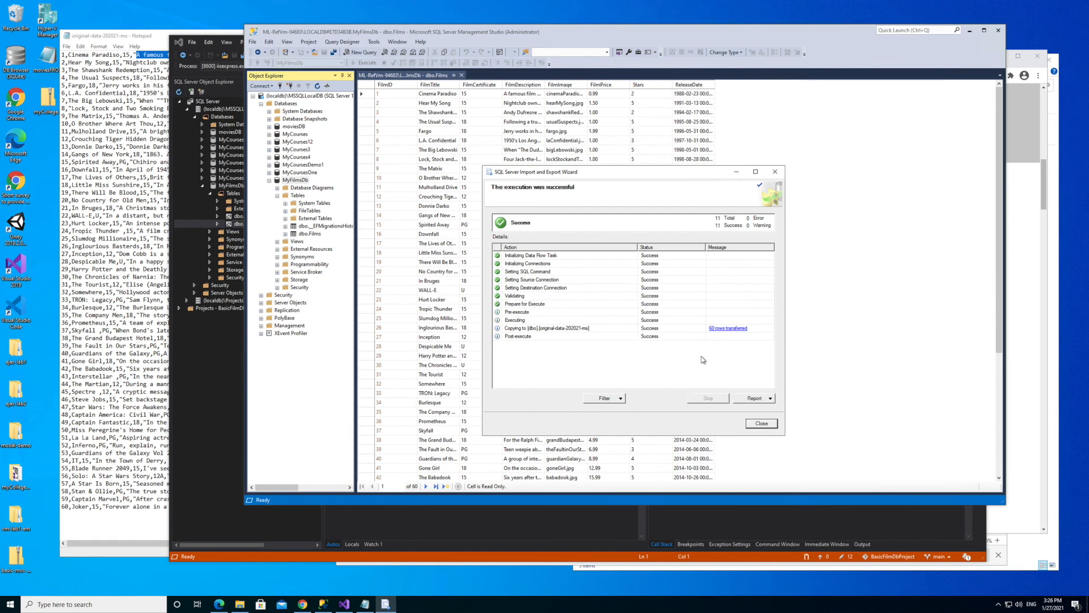
pyautogui.click(776, 172)
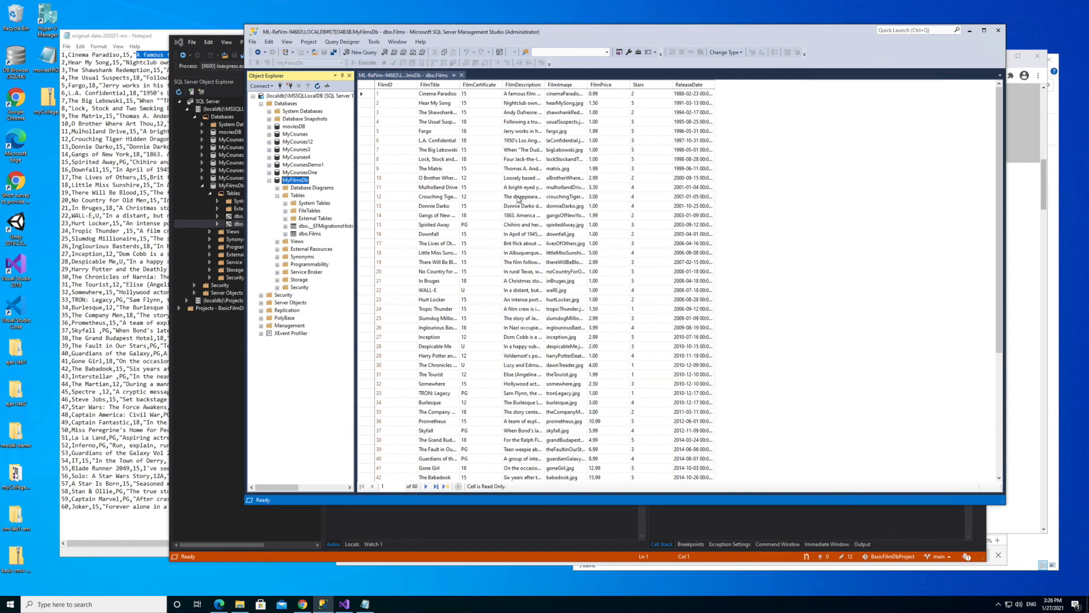
# Refresh the MyFilmsDb database, close the open Films data grid, and expand the database's tables
pyautogui.rightClick(296, 181)
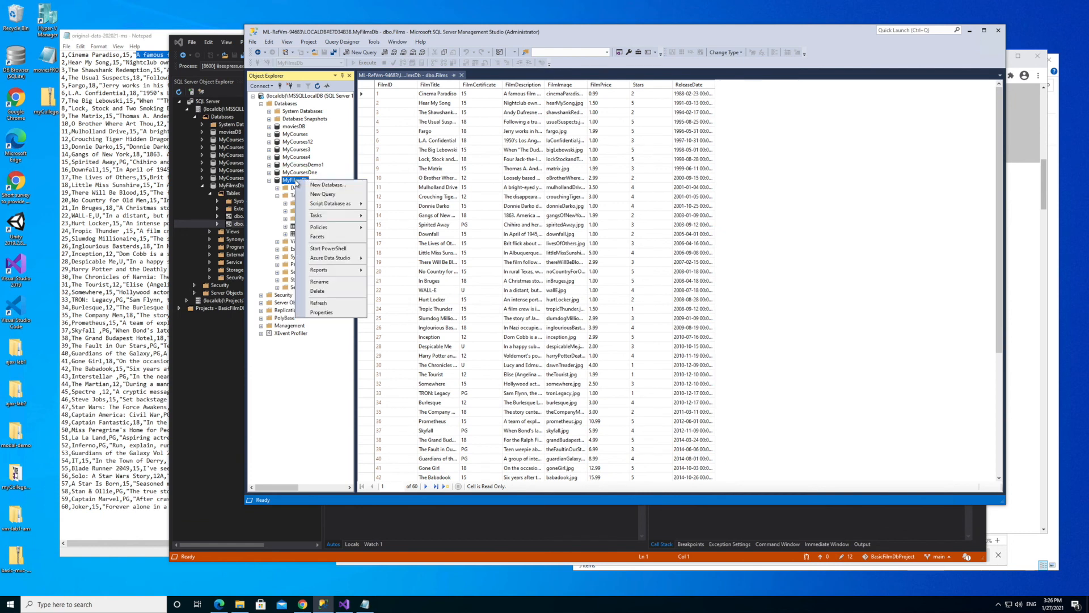
pyautogui.click(327, 303)
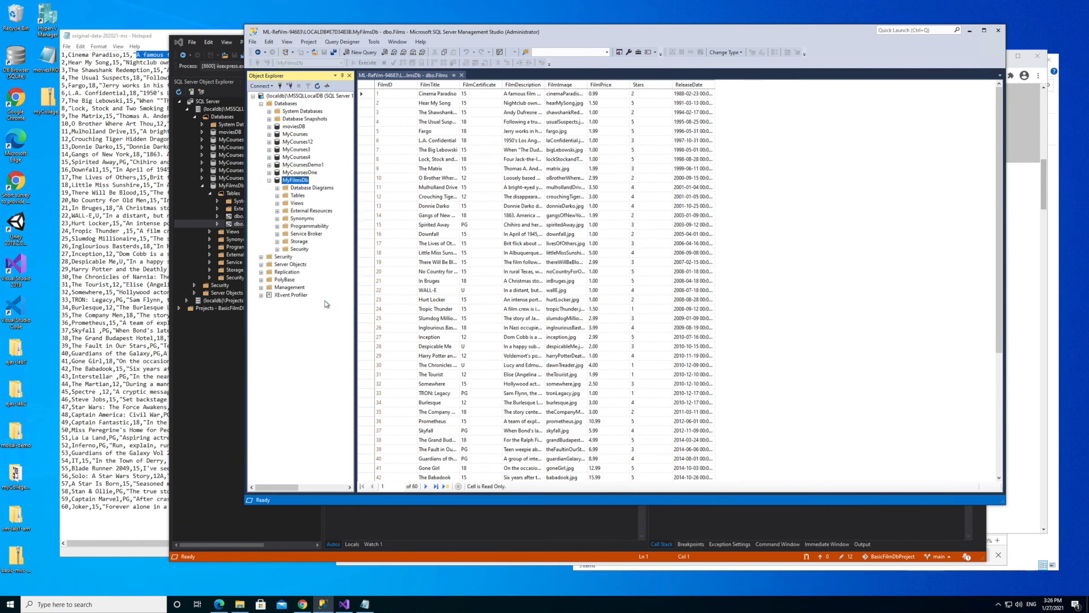
pyautogui.click(462, 75)
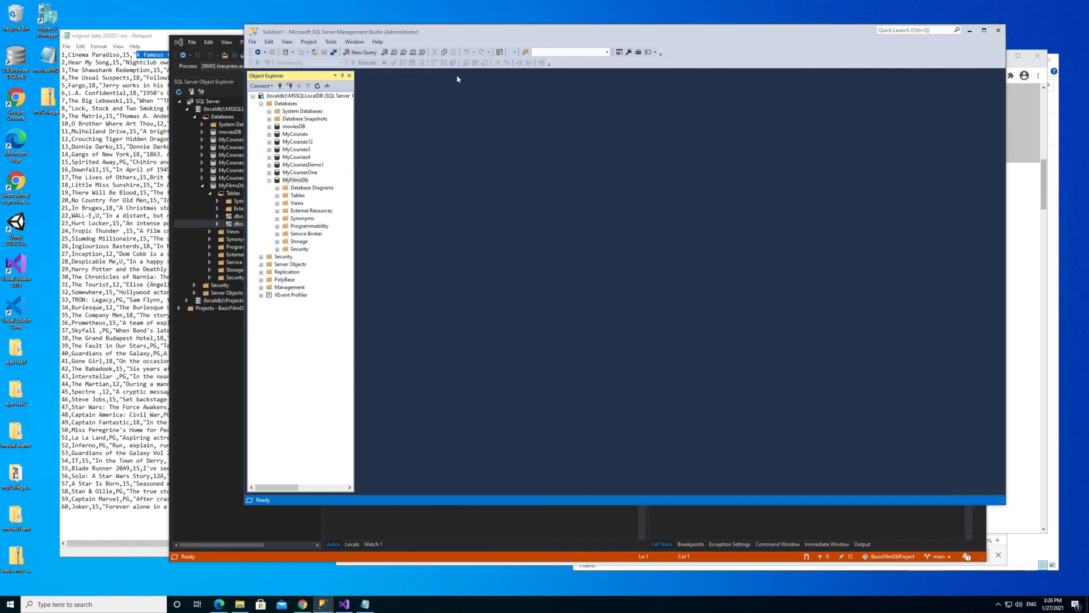
pyautogui.click(277, 195)
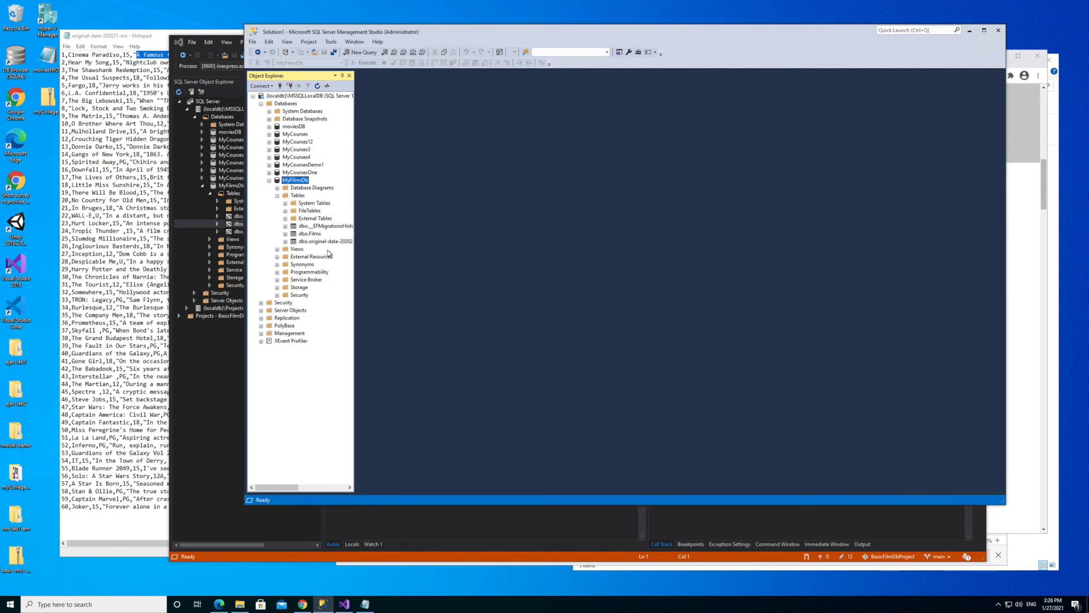
# Open the top 200 rows of the dbo.original-data-202021-ms table to check the imported film records
pyautogui.click(331, 242)
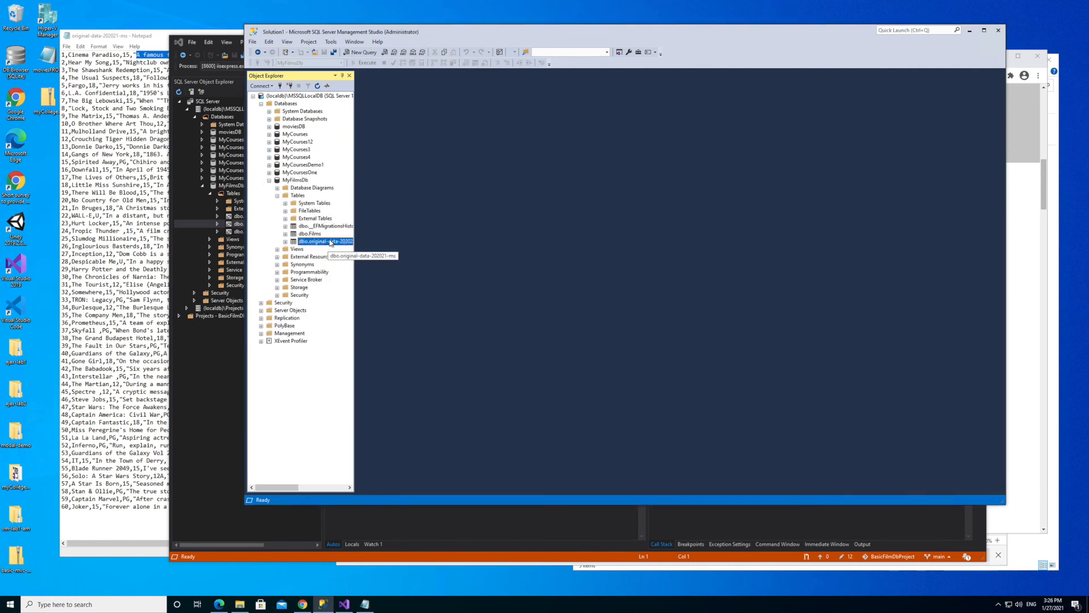
pyautogui.rightClick(332, 243)
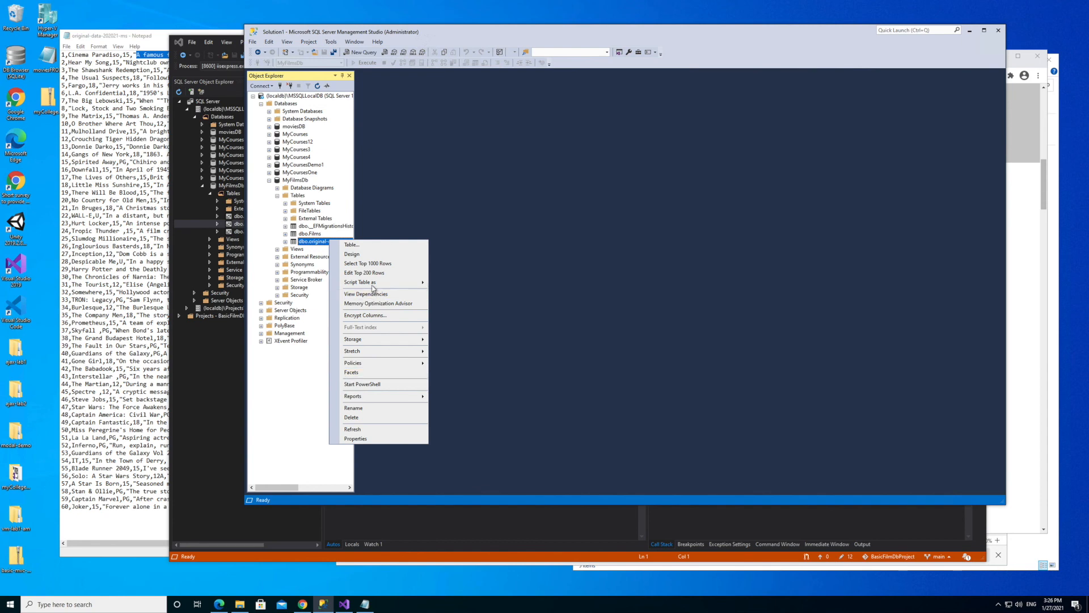
pyautogui.moveTo(378, 284)
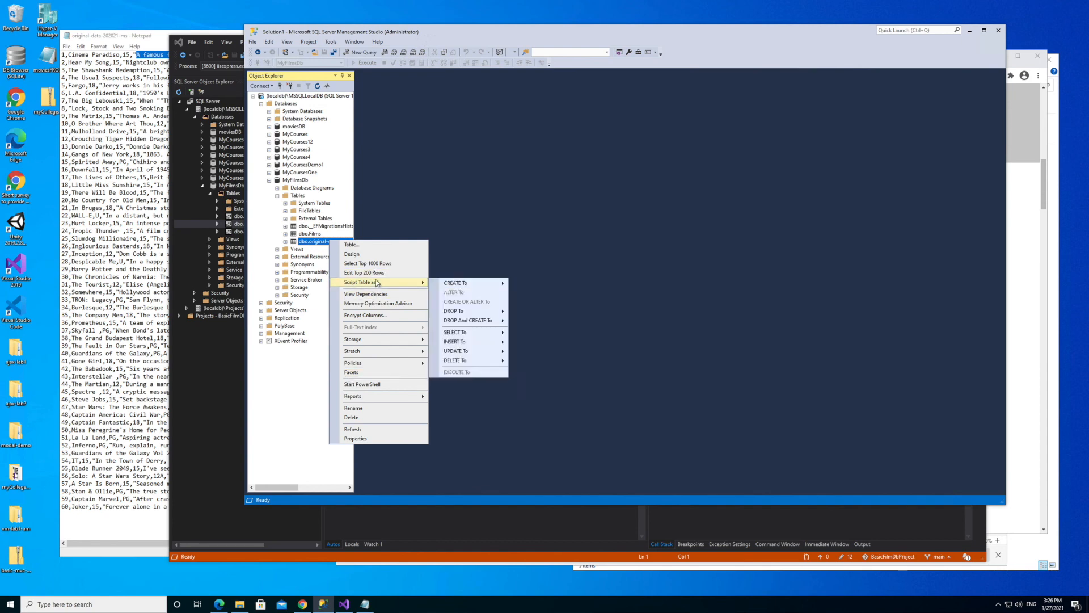
pyautogui.click(386, 272)
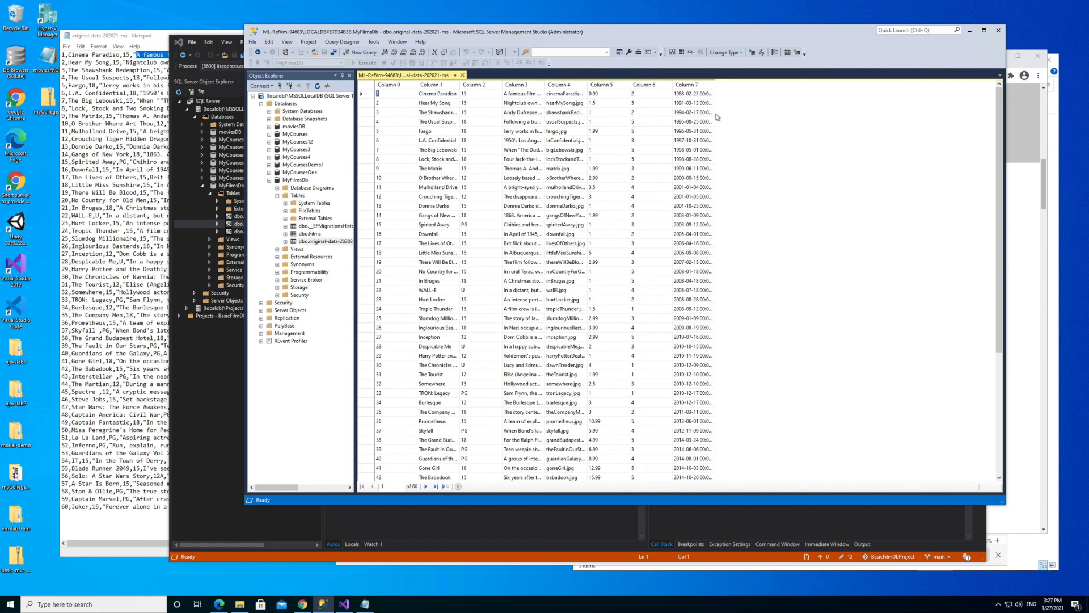
# Open the design of the dbo.original-data-202021-ms table and view the options available for Column 0, such as setting a primary key
pyautogui.rightClick(318, 243)
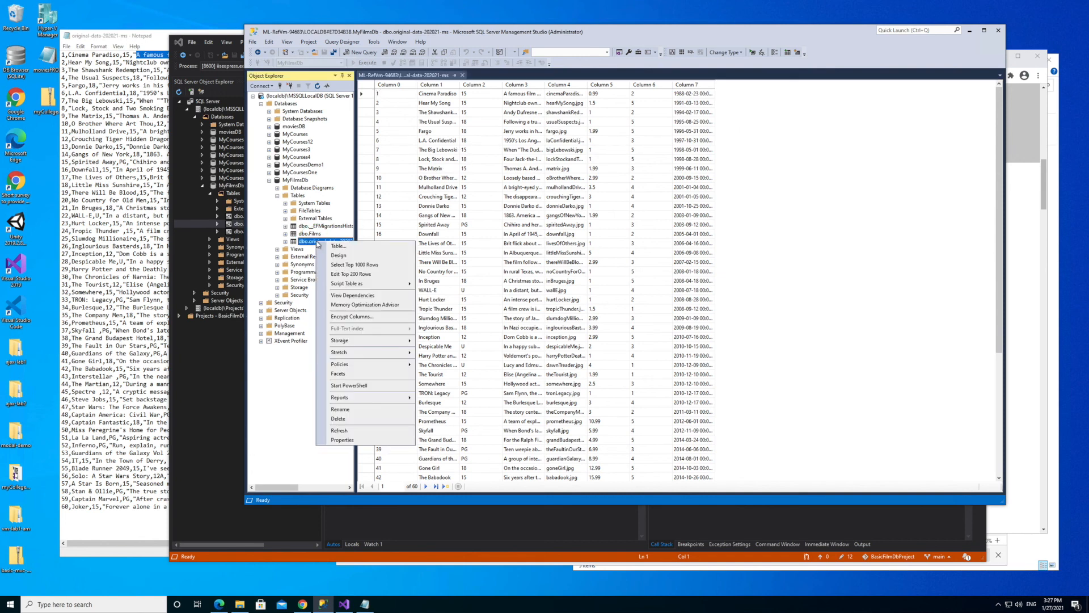
pyautogui.click(339, 255)
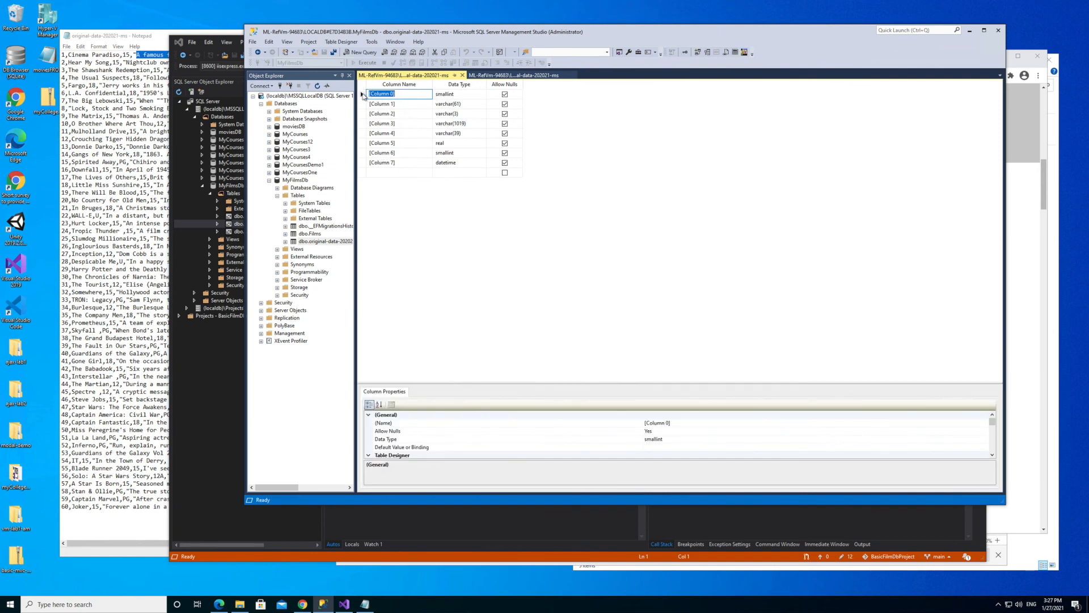
pyautogui.rightClick(362, 96)
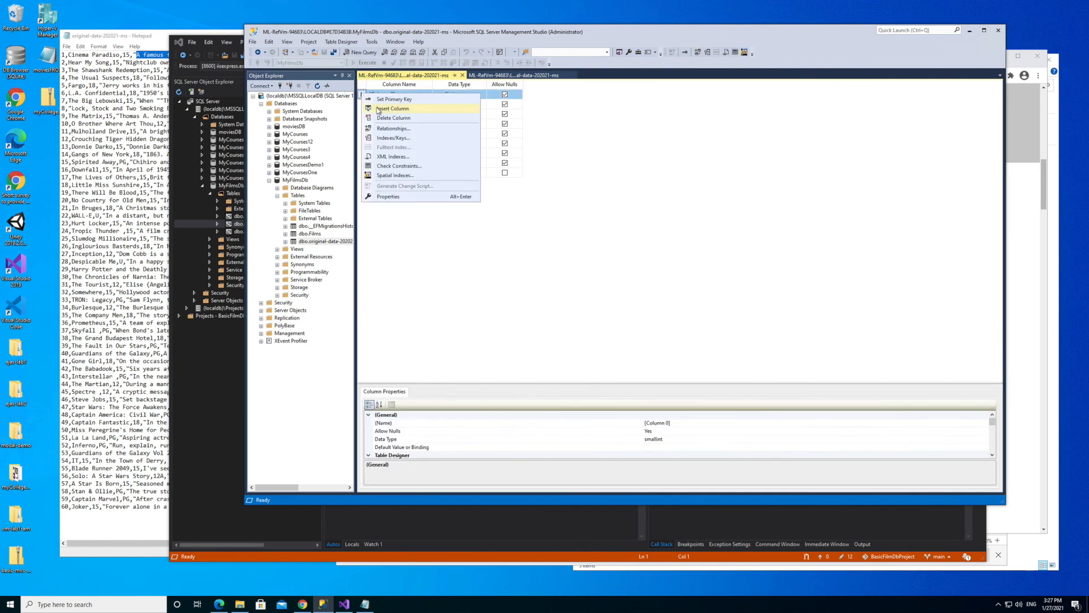
pyautogui.click(466, 264)
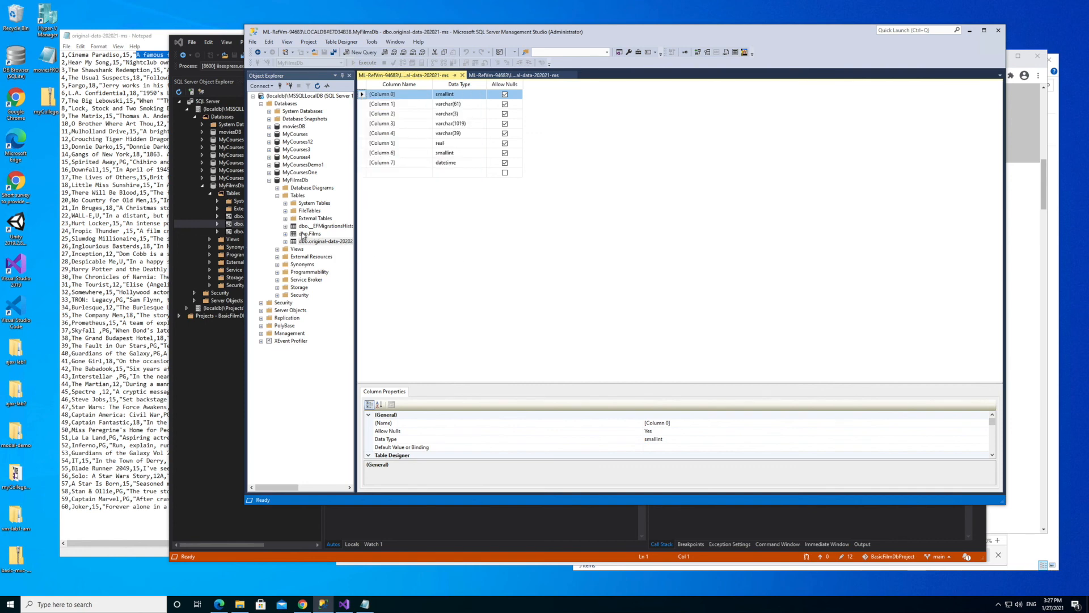